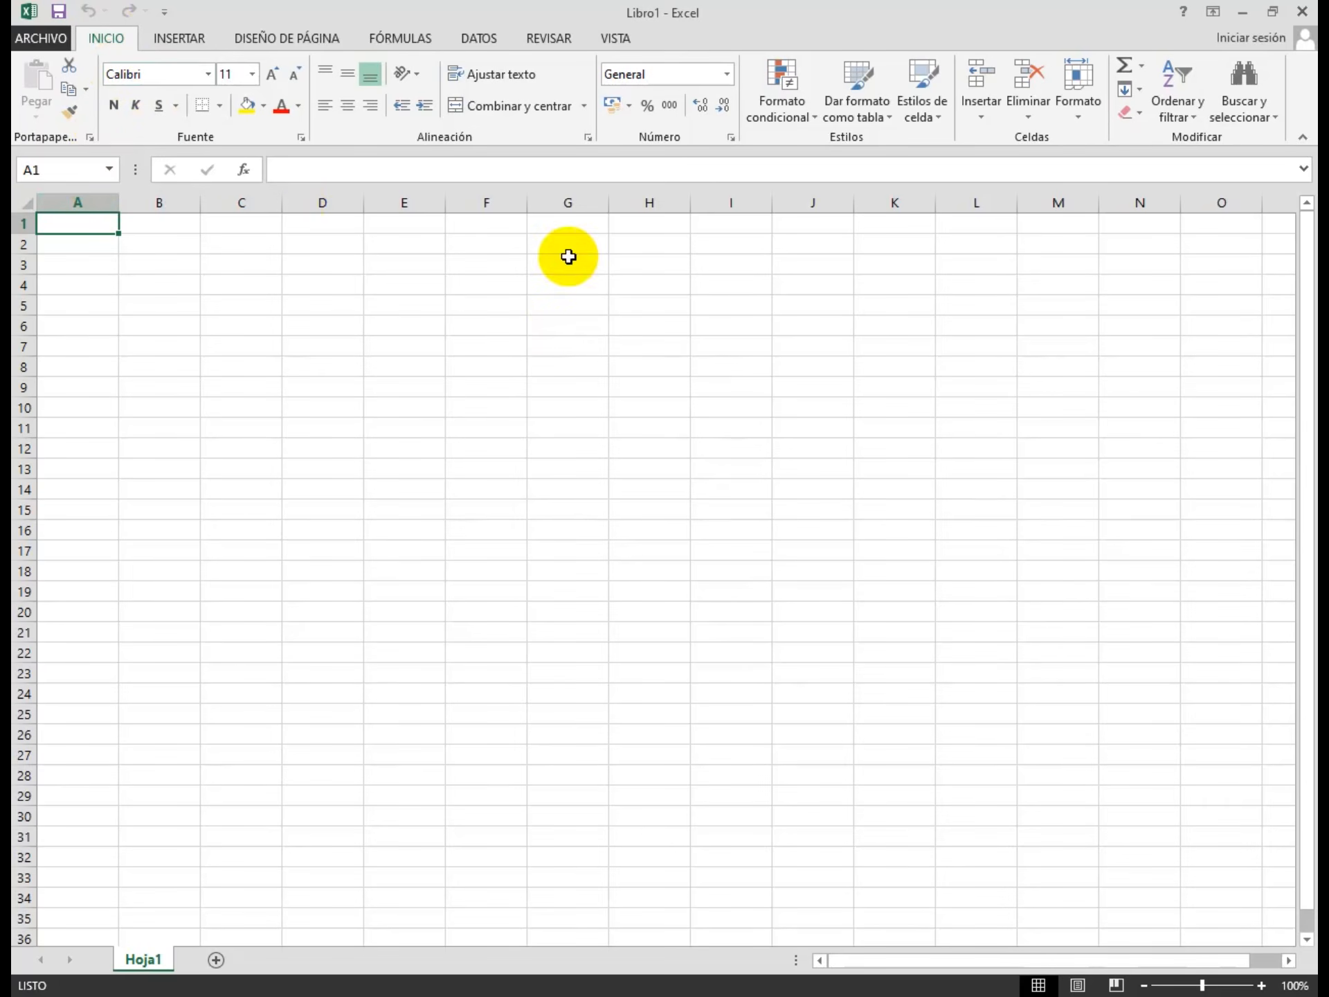
click(724, 78)
click(886, 421)
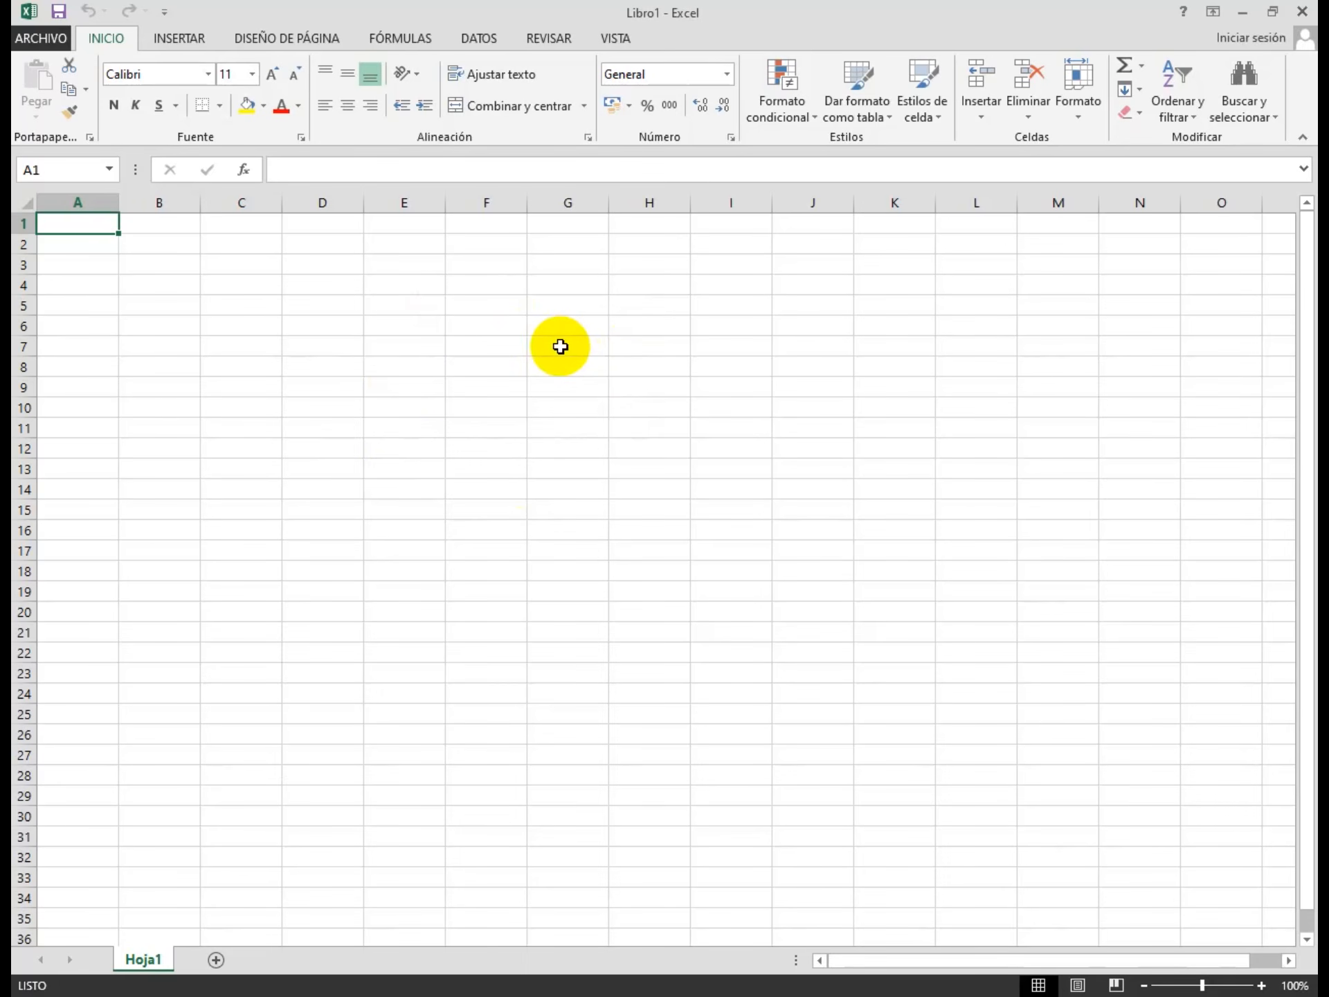
Enter 1 in cell A1 and apply the General number format to it.
text(1)
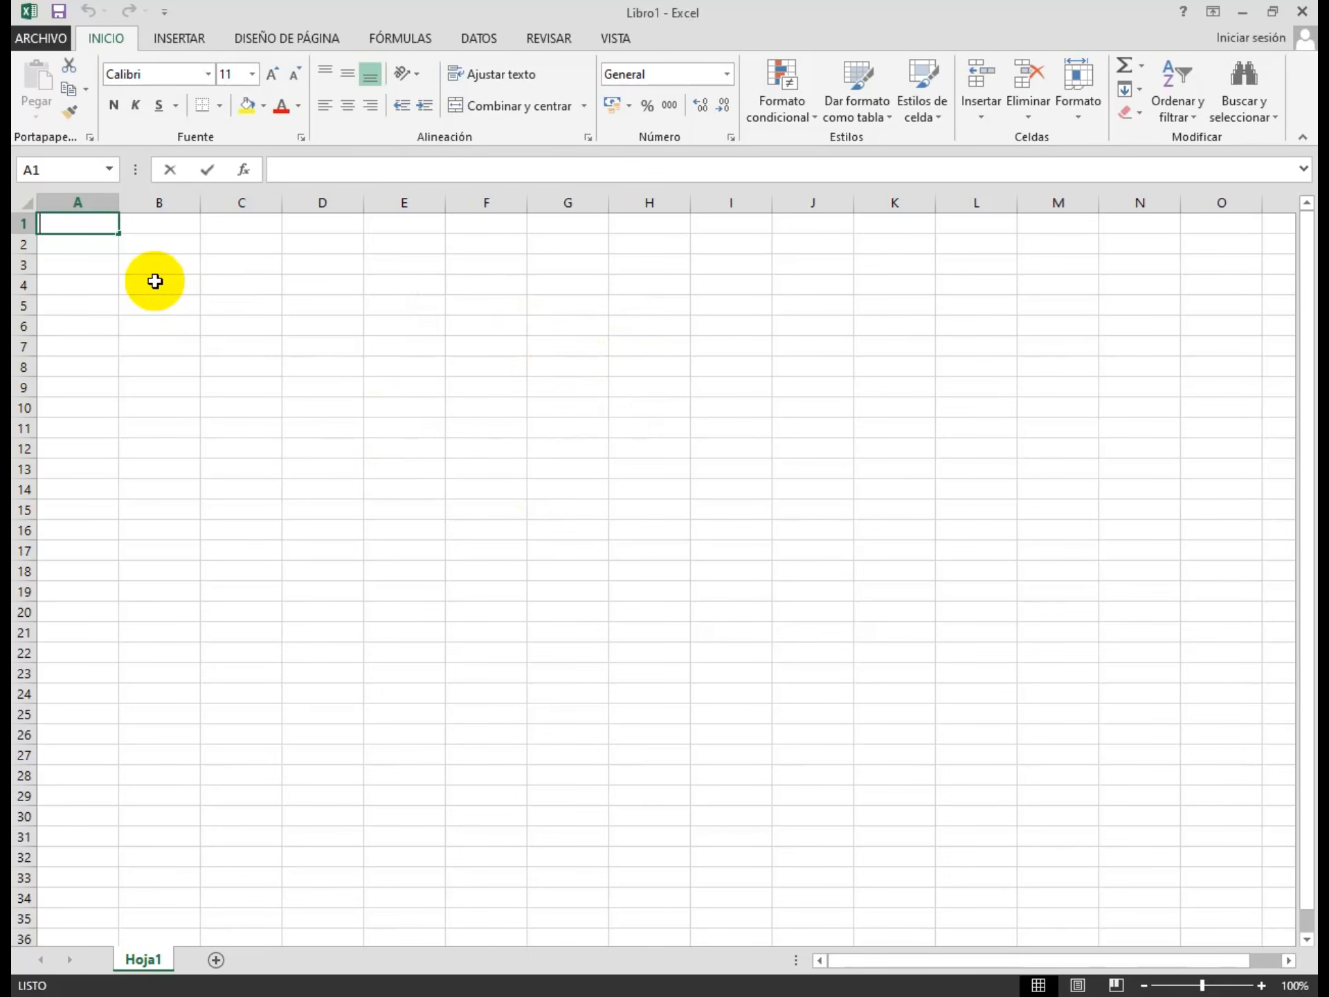
click(154, 268)
click(100, 228)
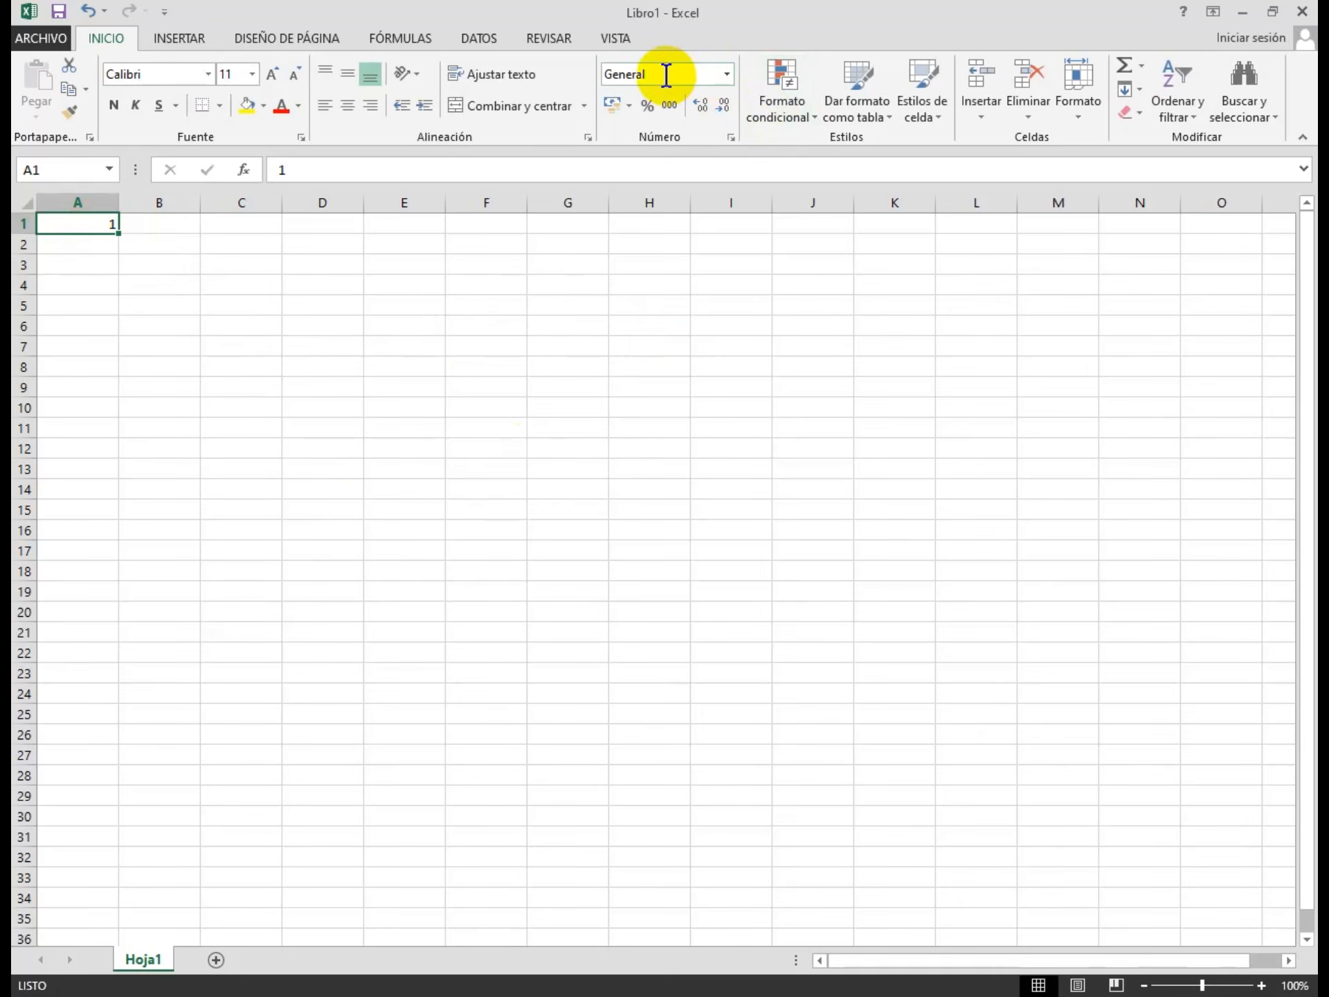
click(727, 72)
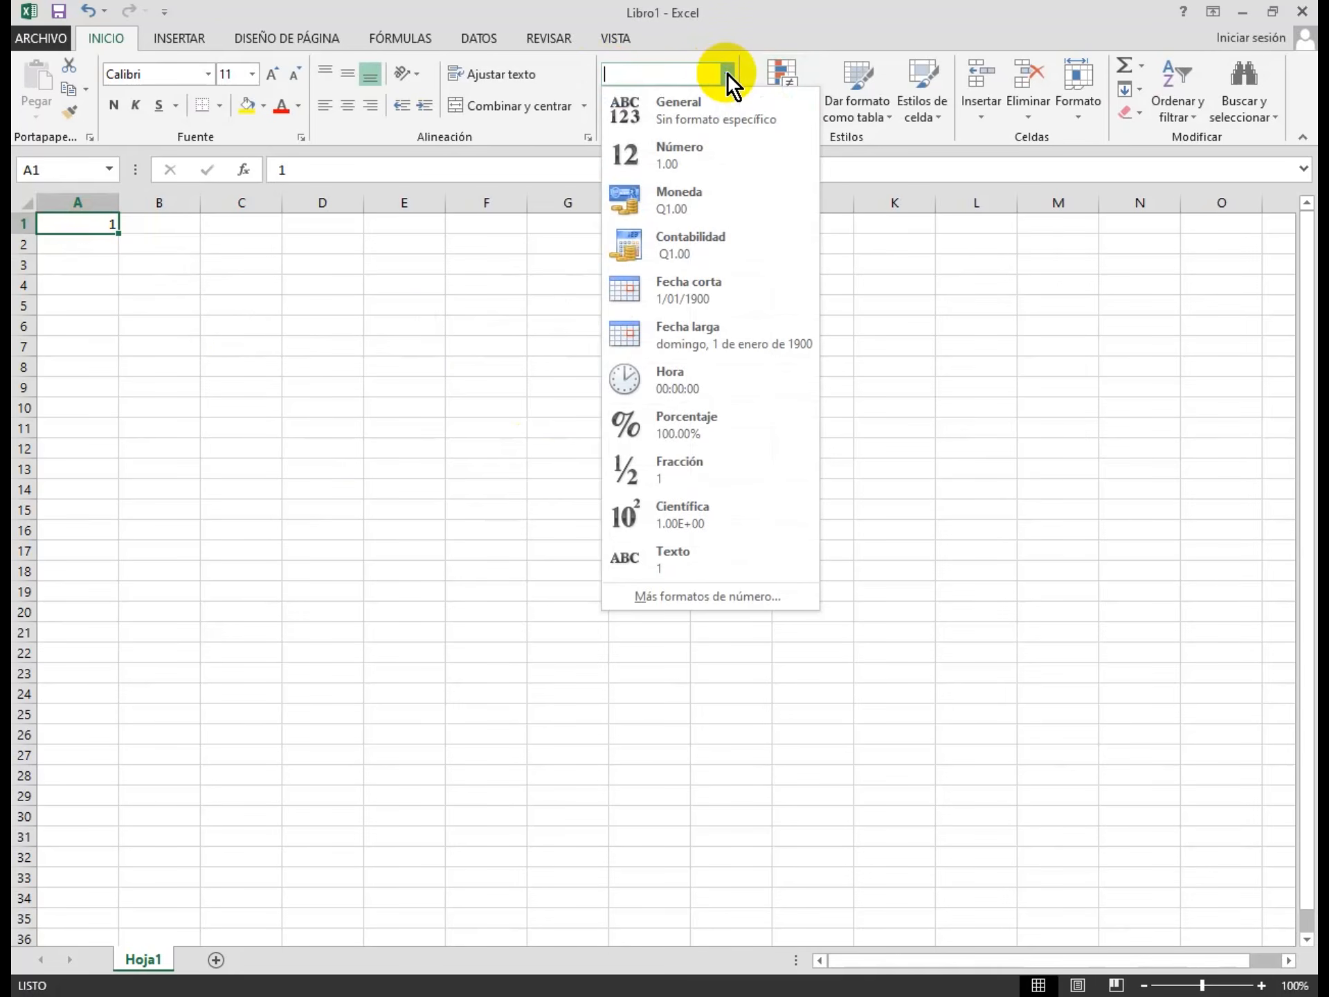
click(685, 112)
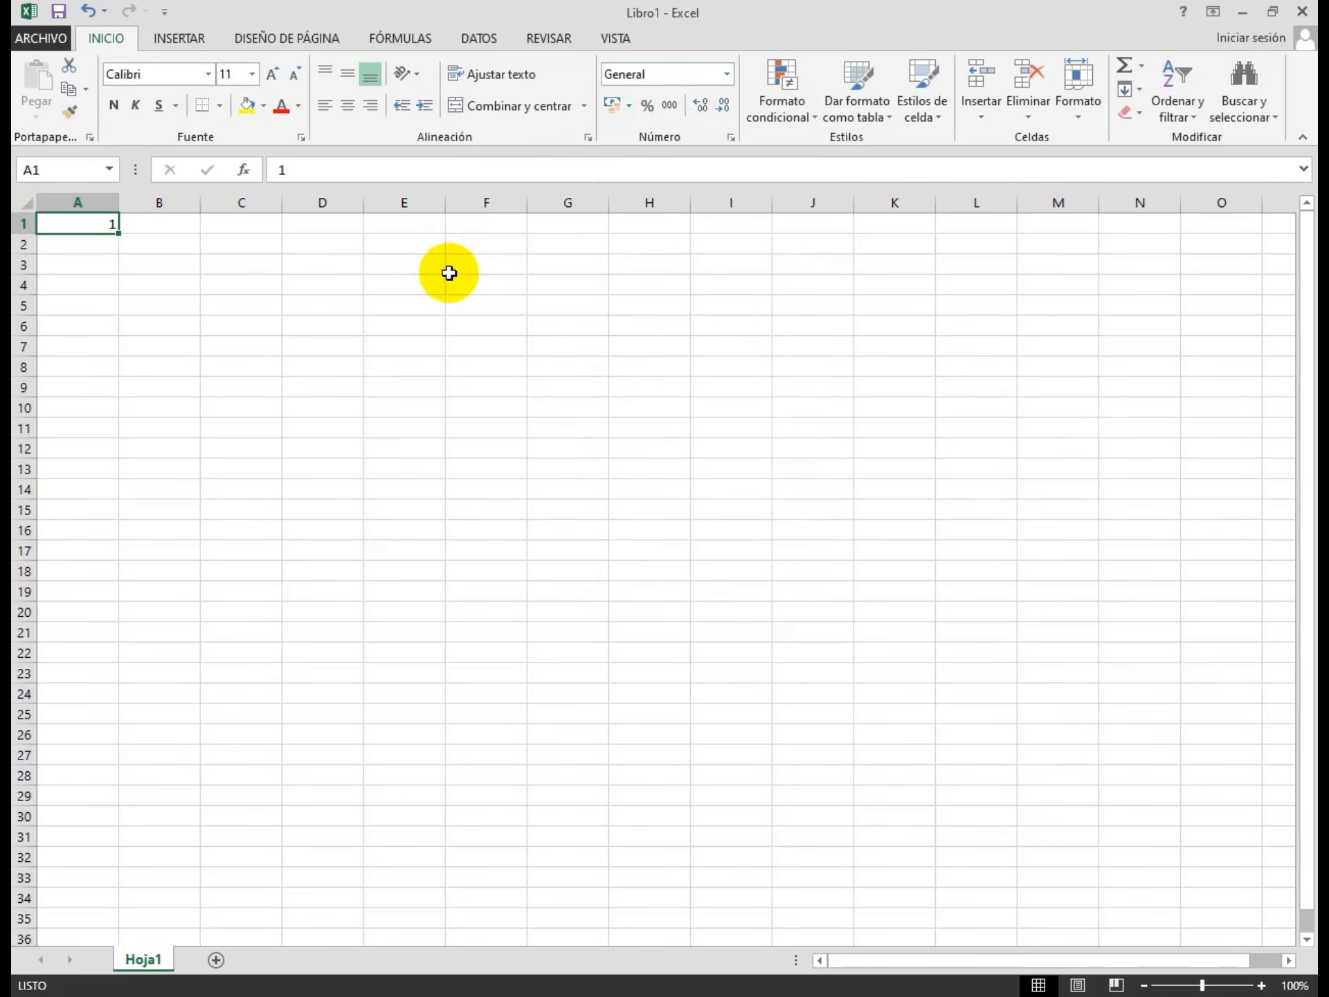
Enter the decimal number 15.50 in cell C1.
click(262, 226)
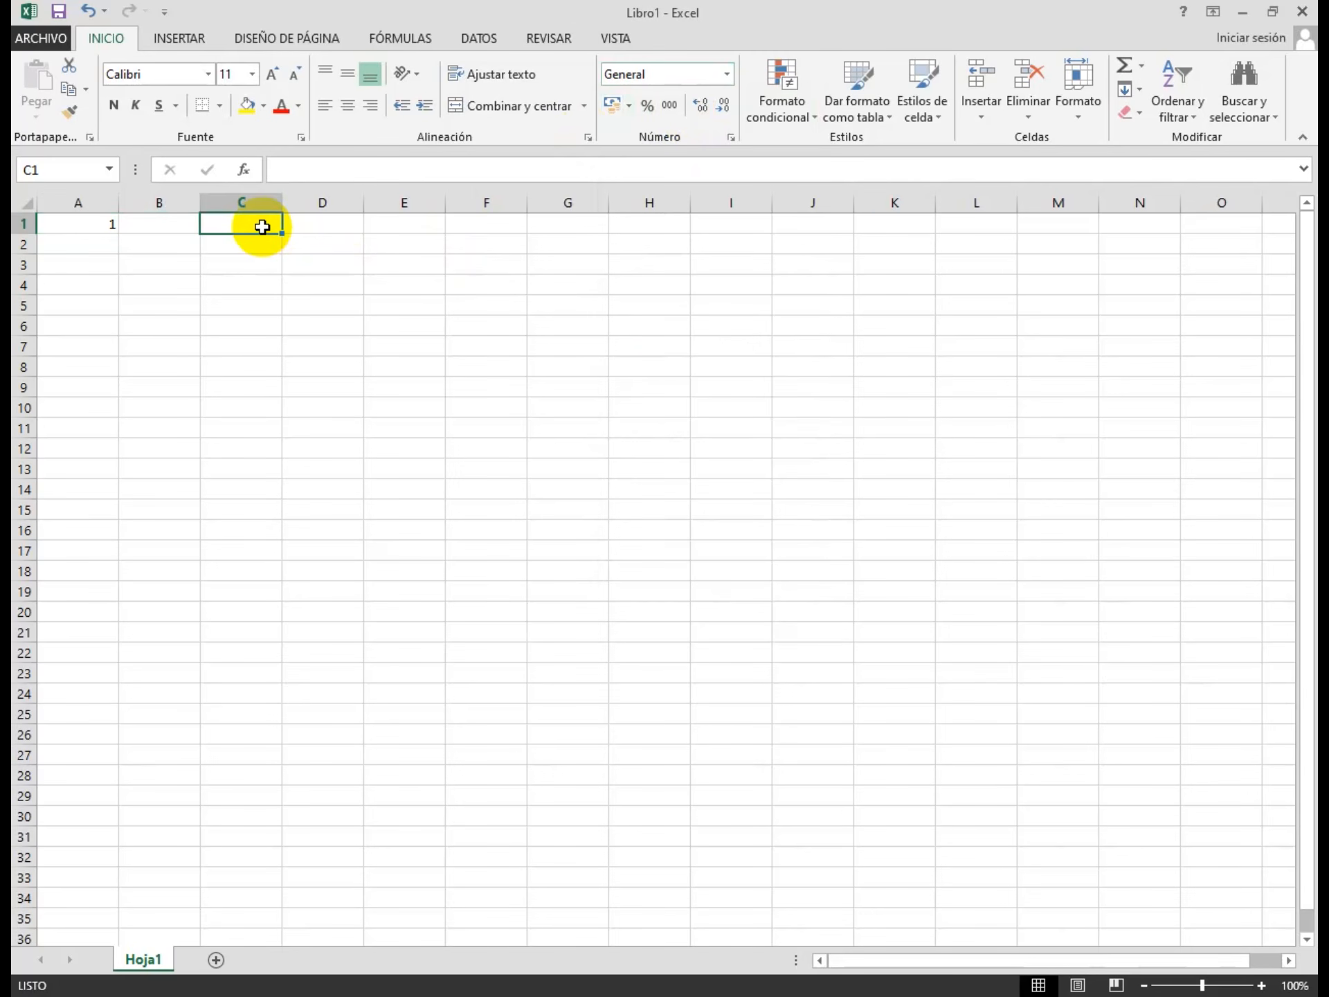
text(1)
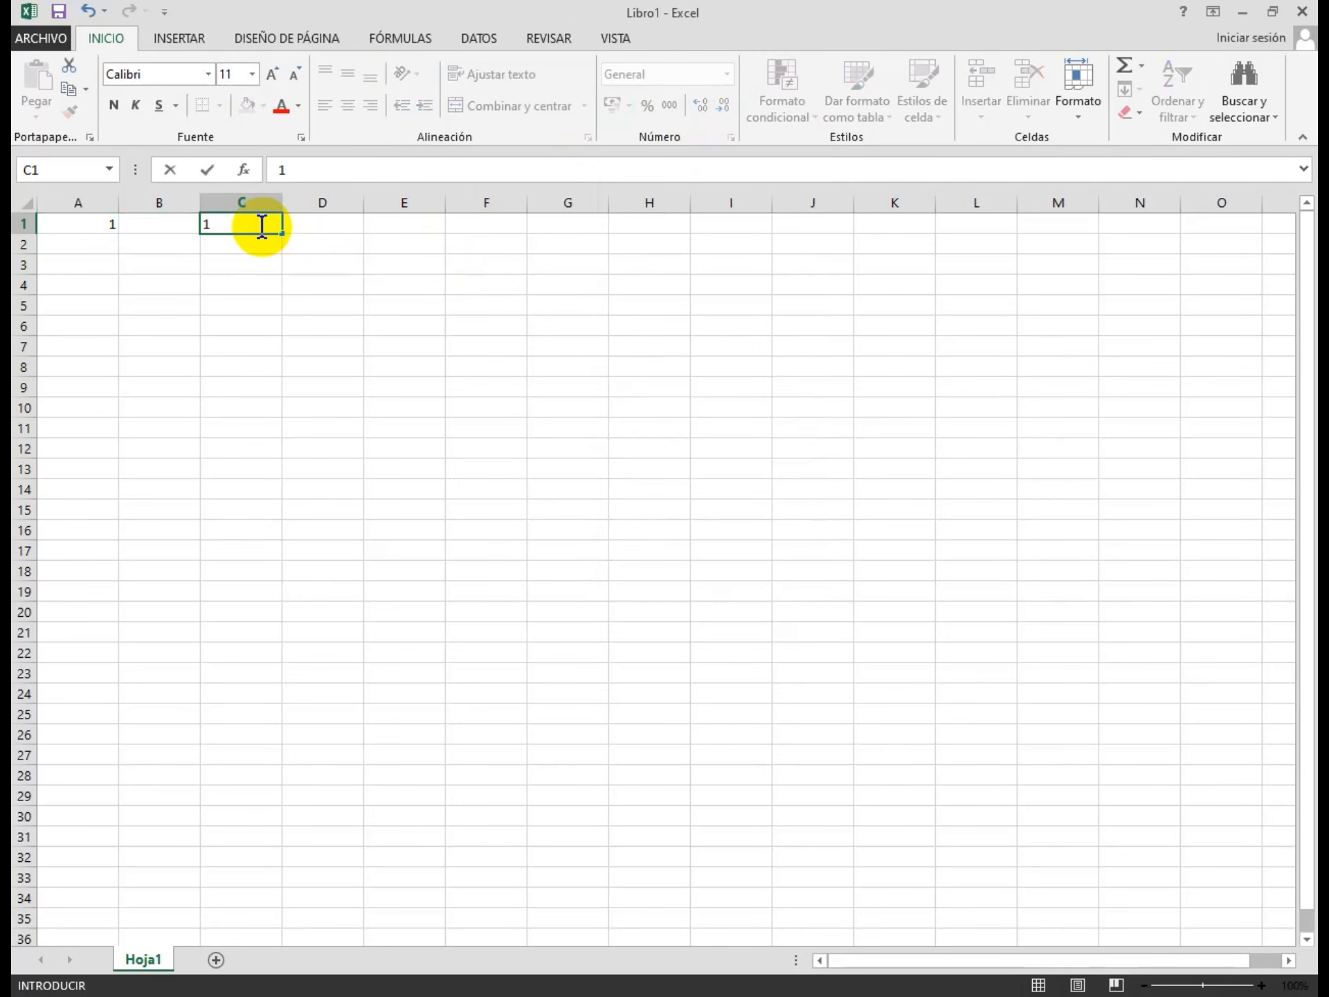
text(5.50)
key(Return)
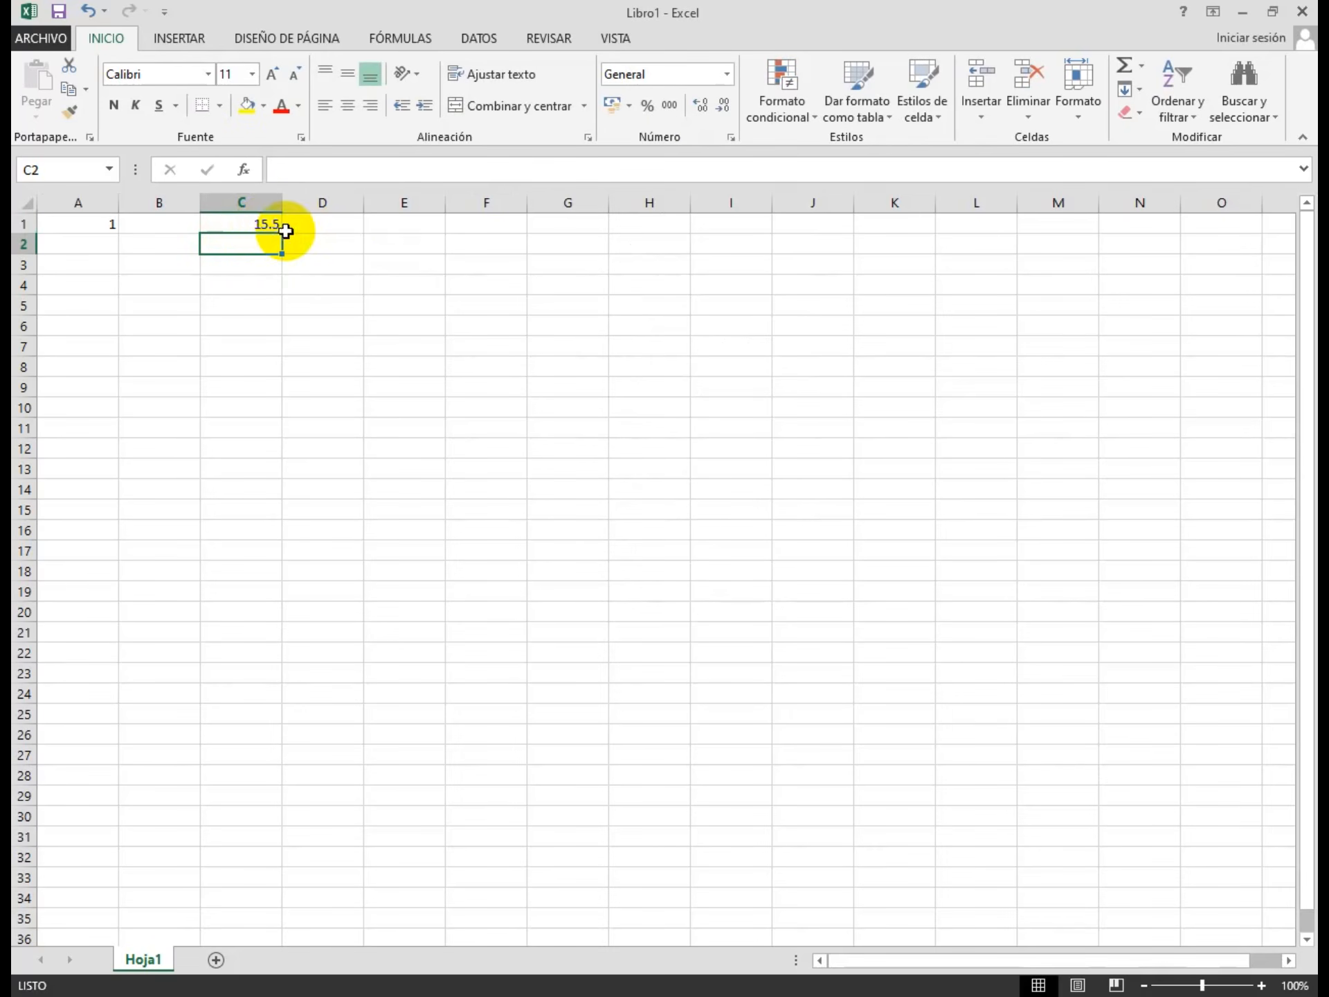
Increase the displayed decimals of cell C1 to six places and reduce them to two.
click(263, 223)
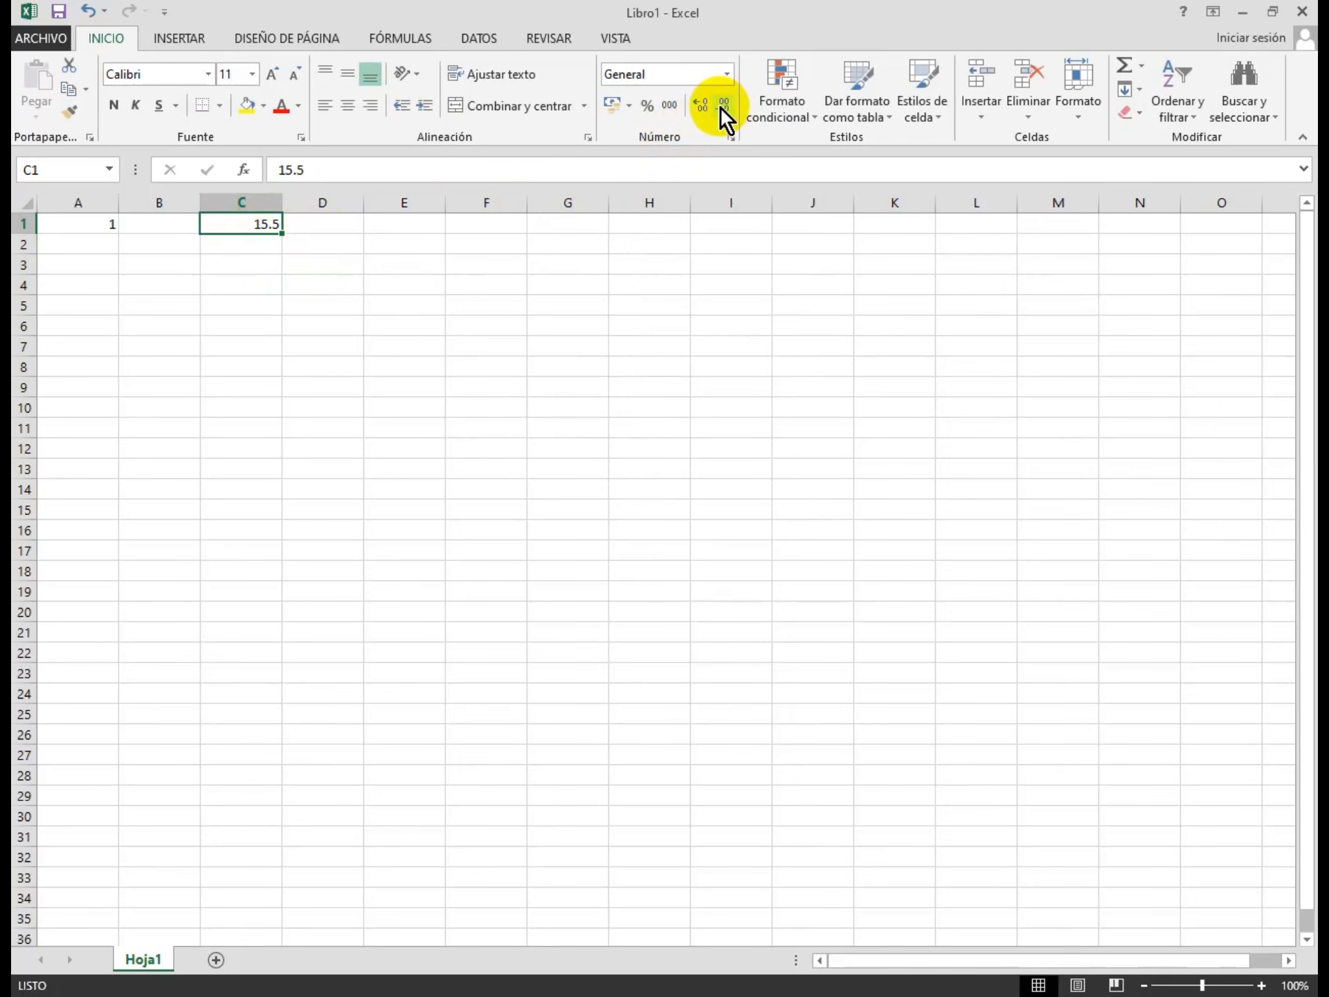
click(695, 104)
click(694, 104)
click(695, 104)
click(693, 104)
click(694, 103)
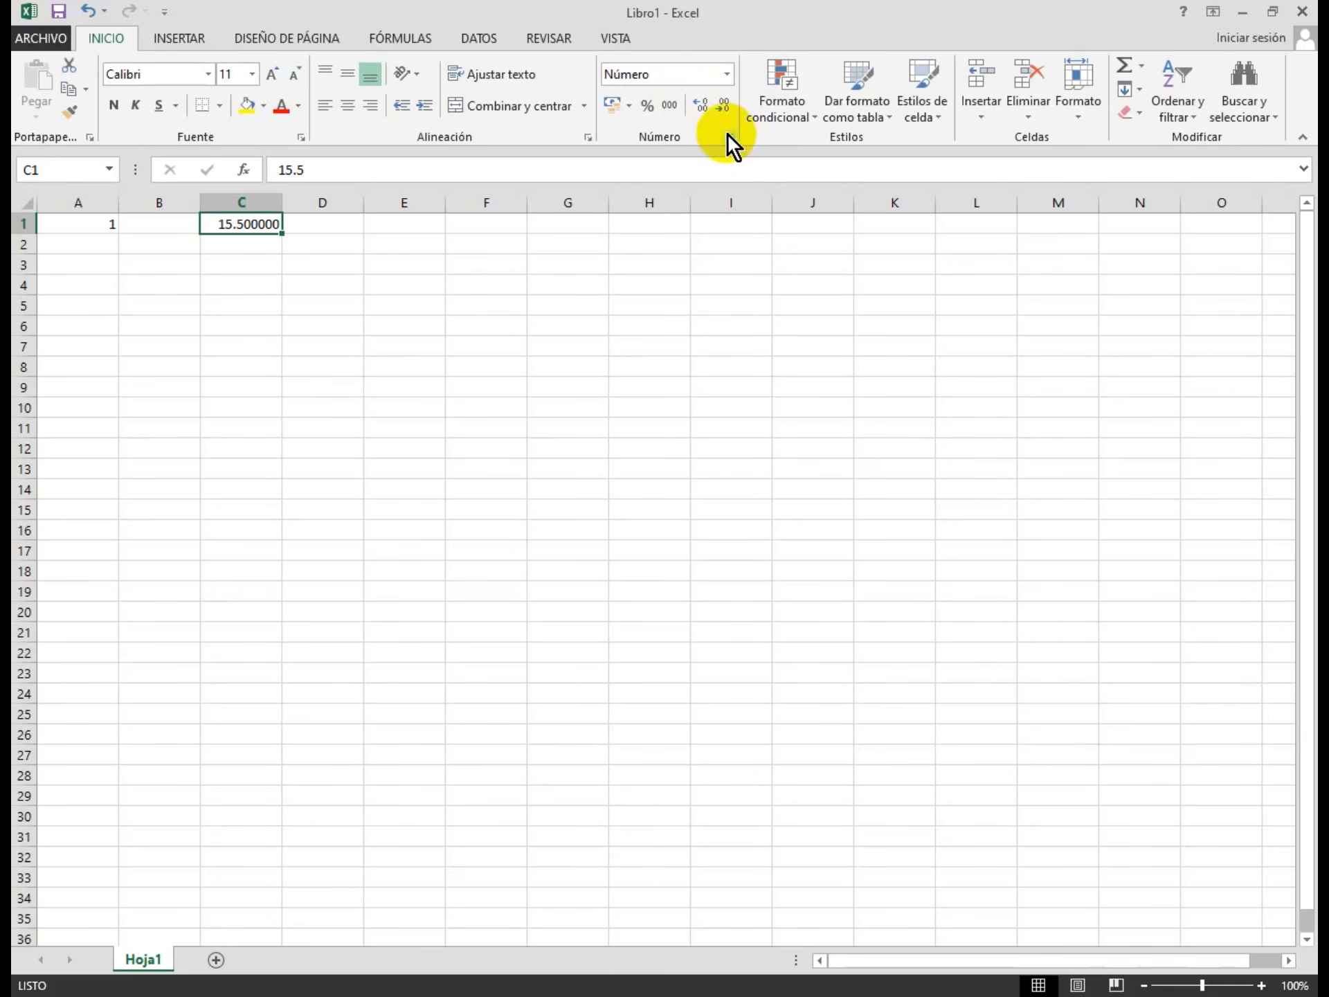
click(725, 108)
click(725, 108)
click(725, 108)
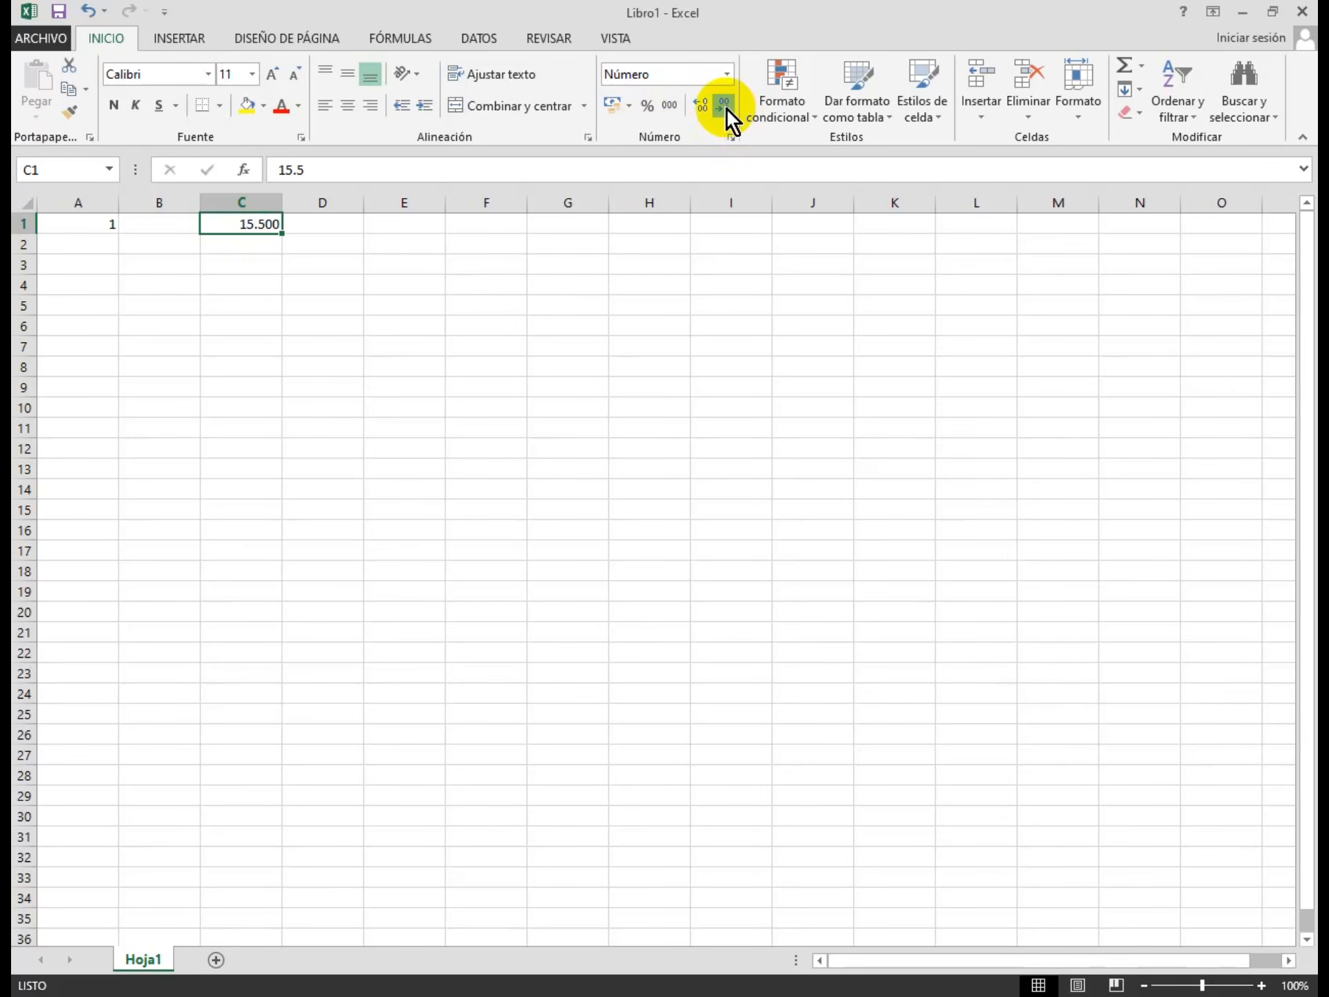
click(726, 108)
Apply the accounting format (Contabilidad) in quetzales to cell E1 and enter 1500 in it.
click(404, 223)
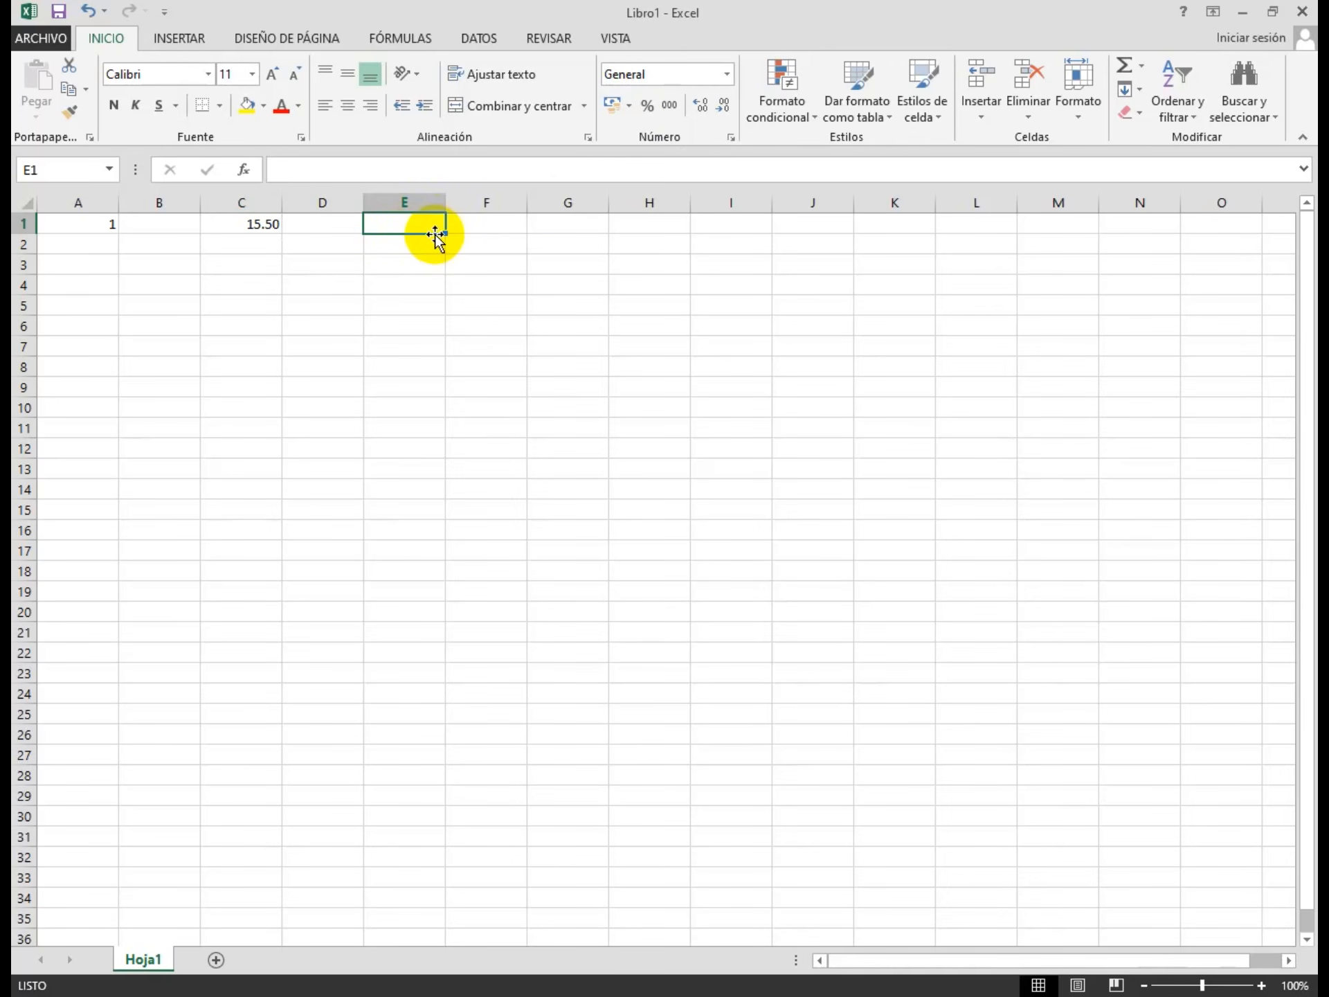
click(612, 105)
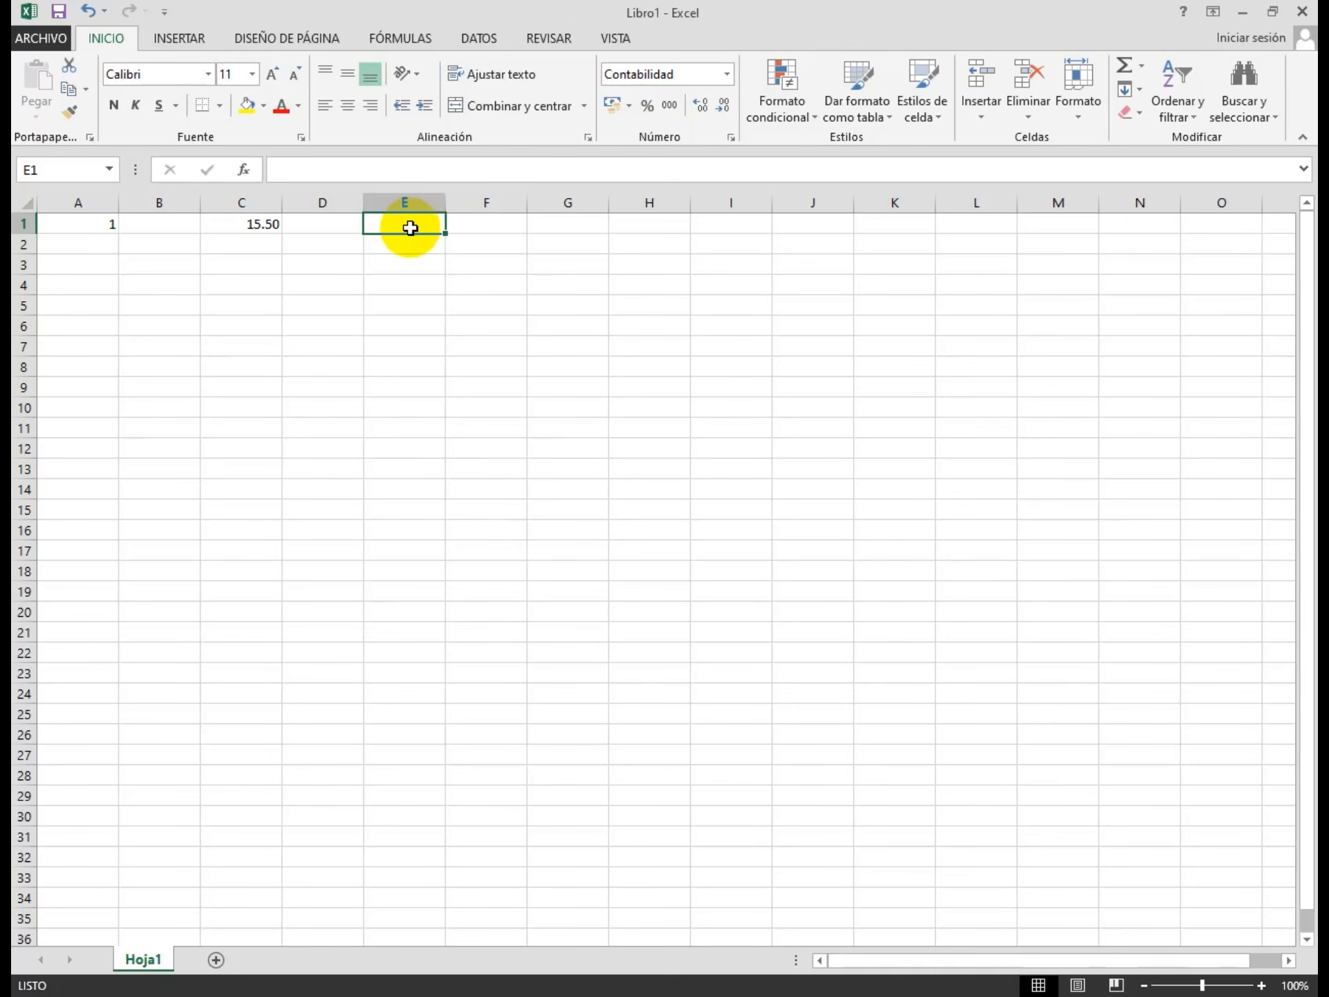
text(1500)
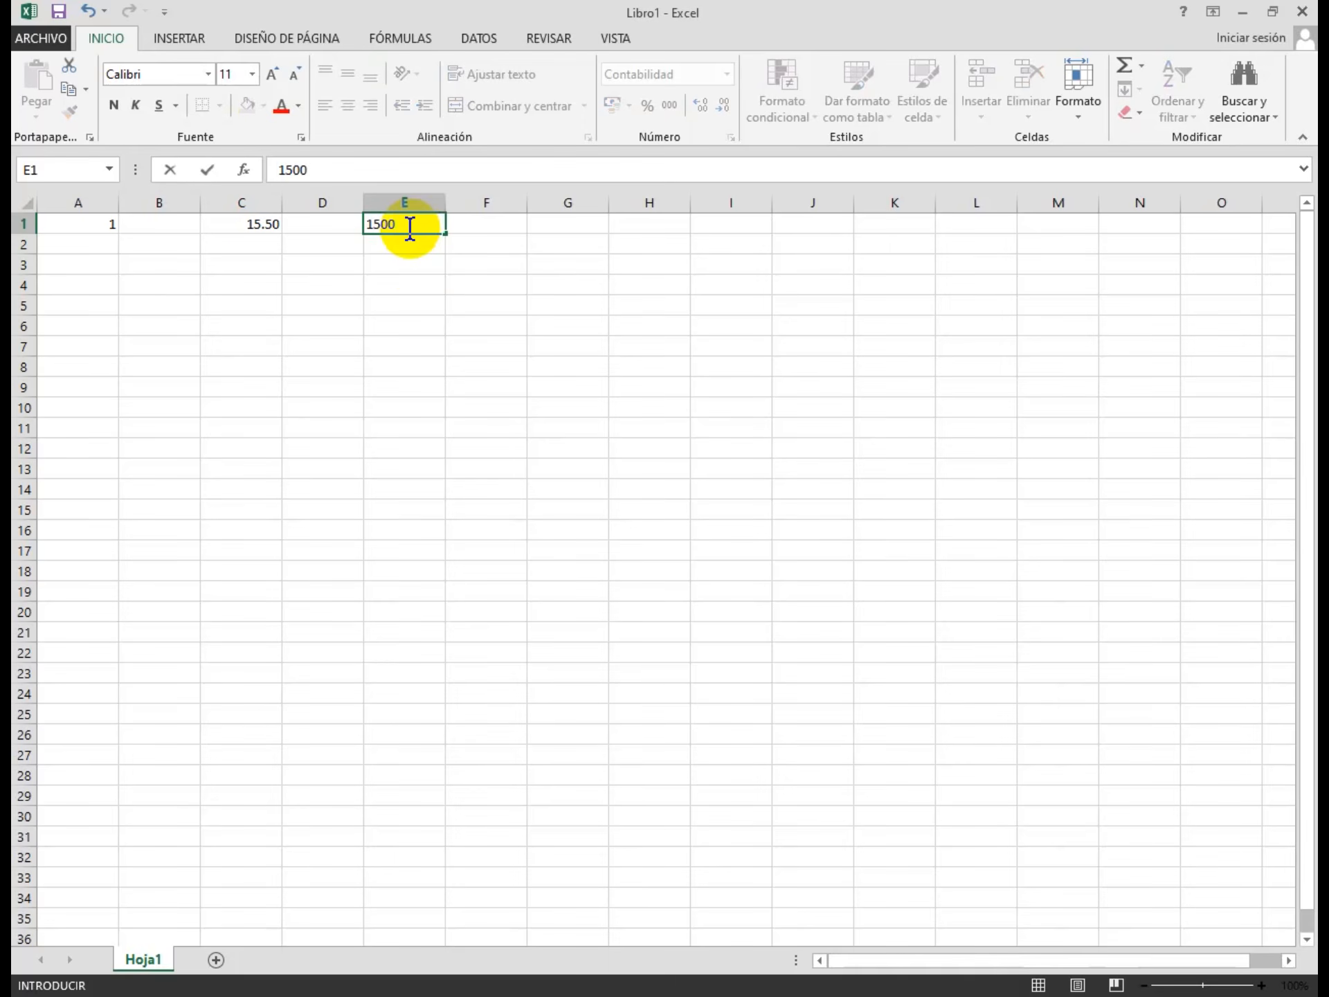
key(Return)
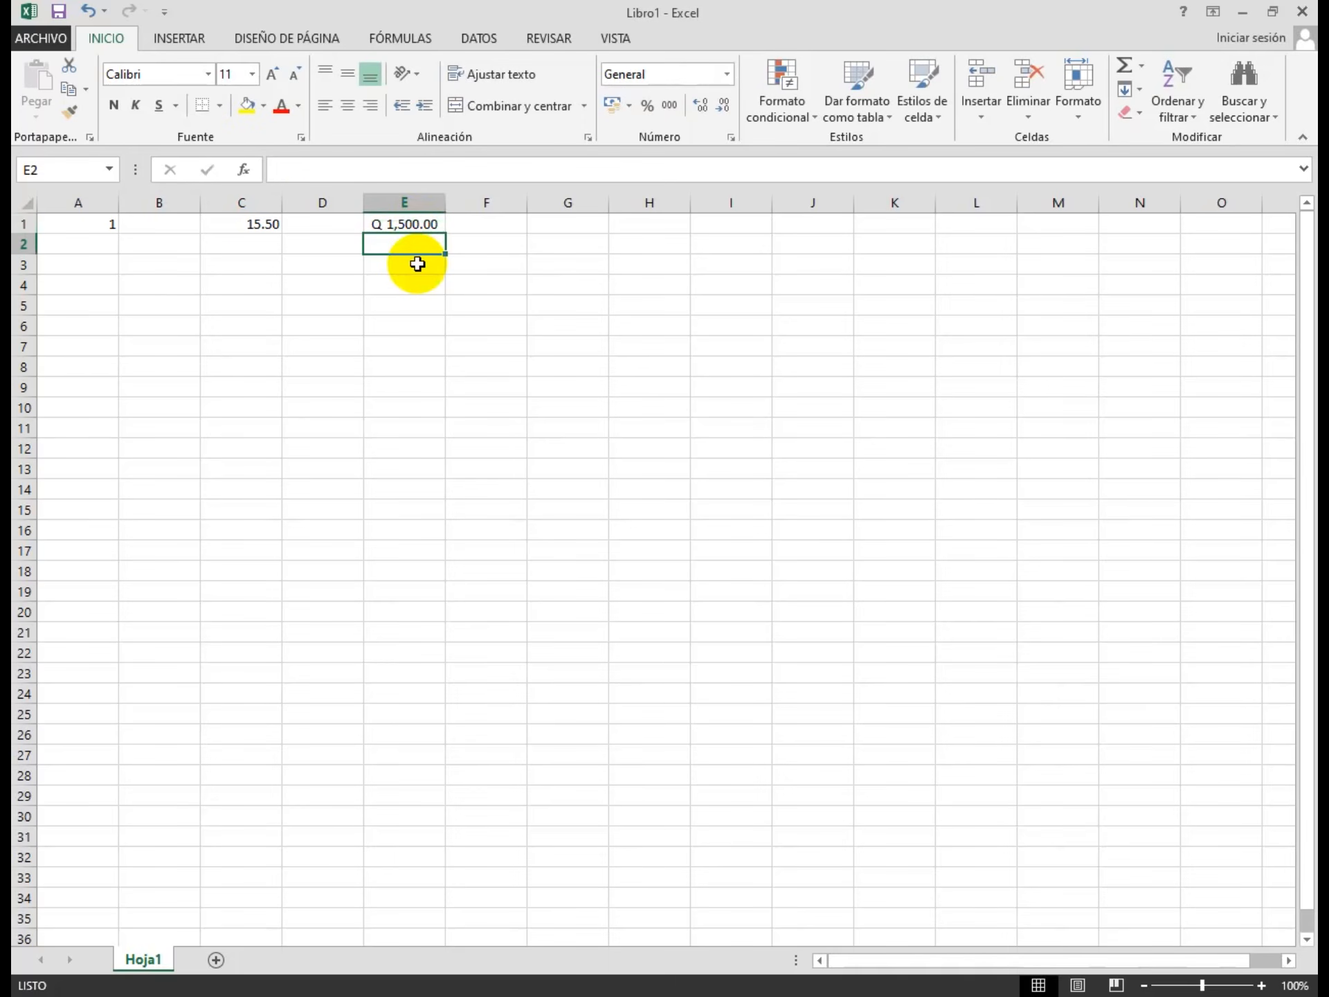
Format cell G1 as a short date (Fecha corta) and enter the date 05-02-2025.
click(563, 227)
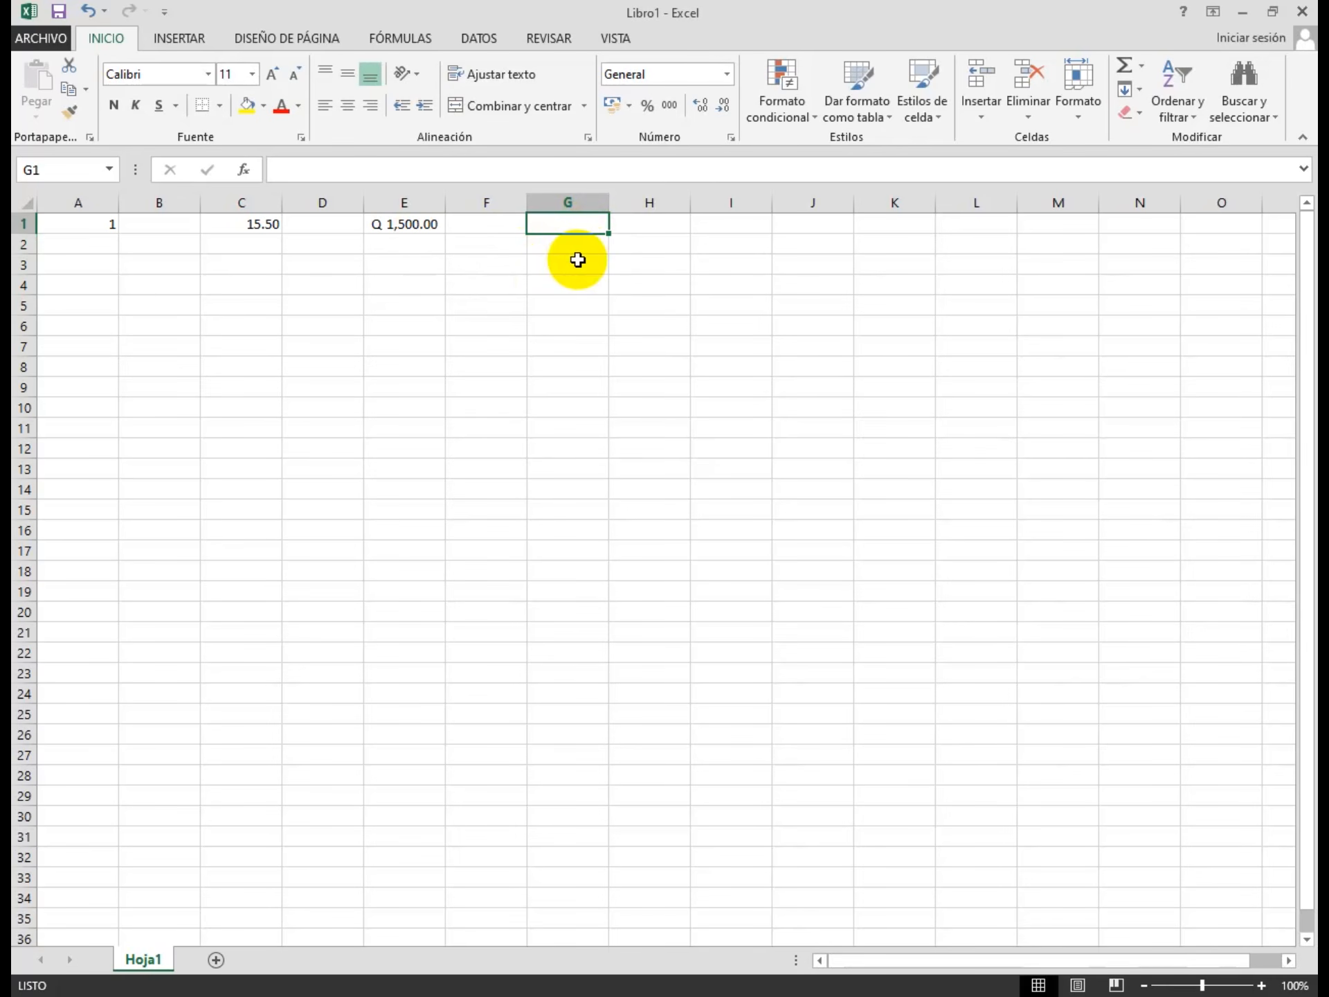
click(728, 73)
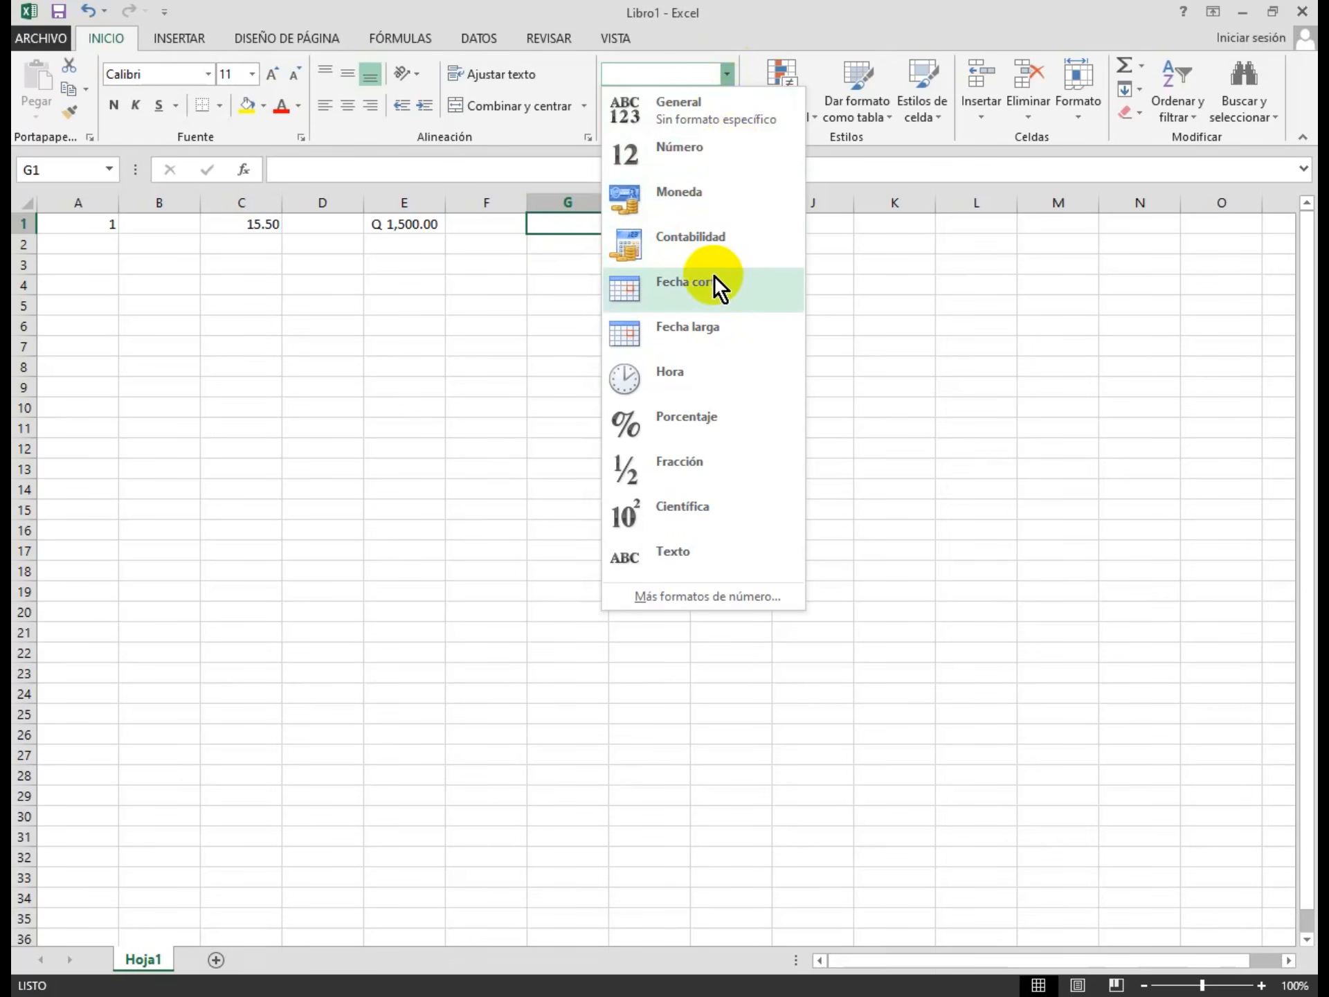
click(737, 283)
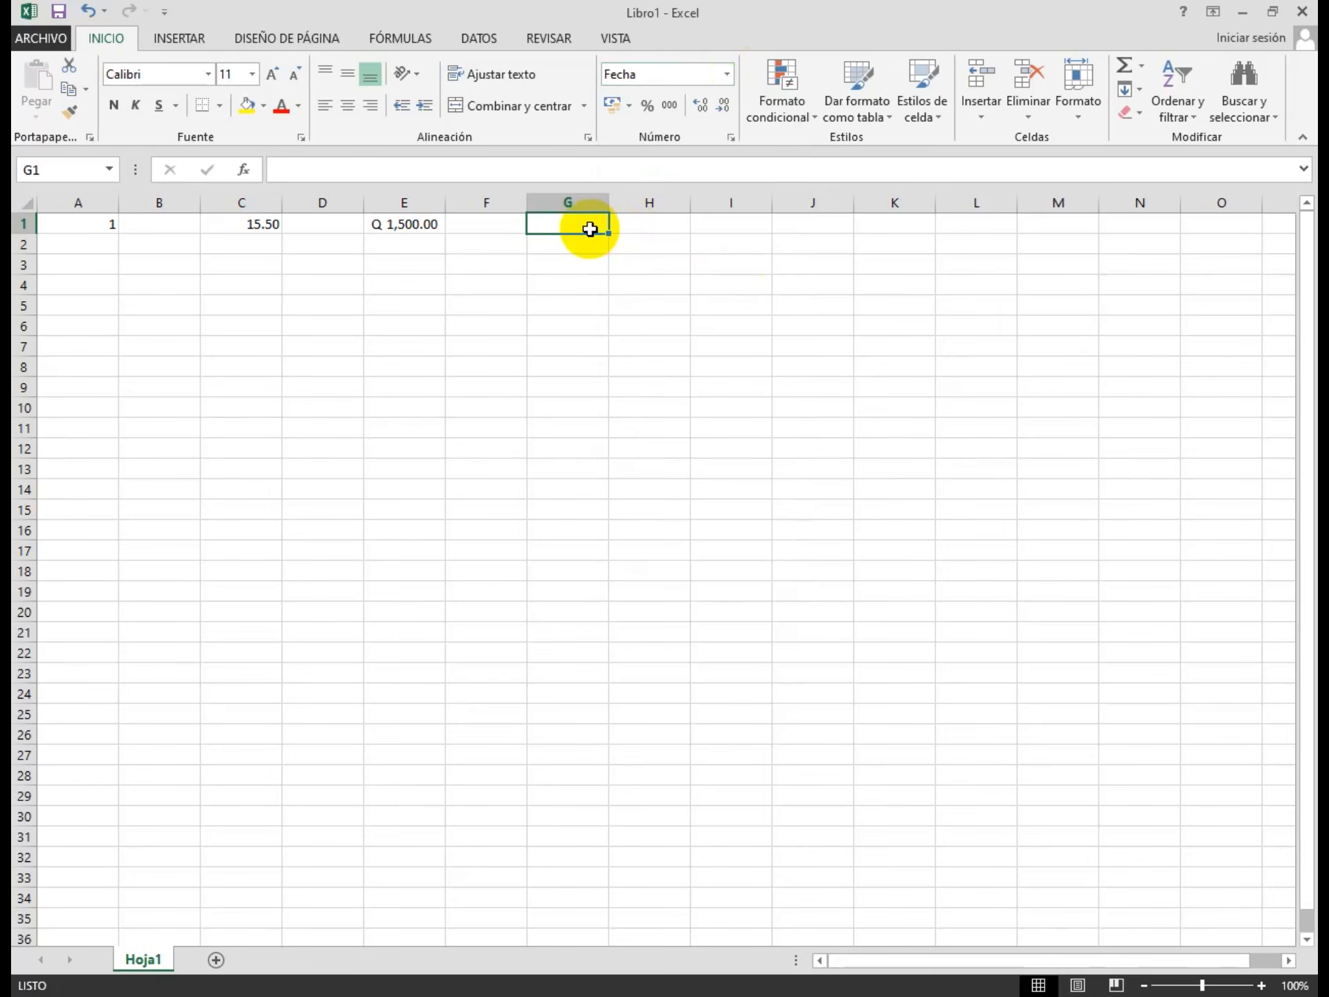
text(05-)
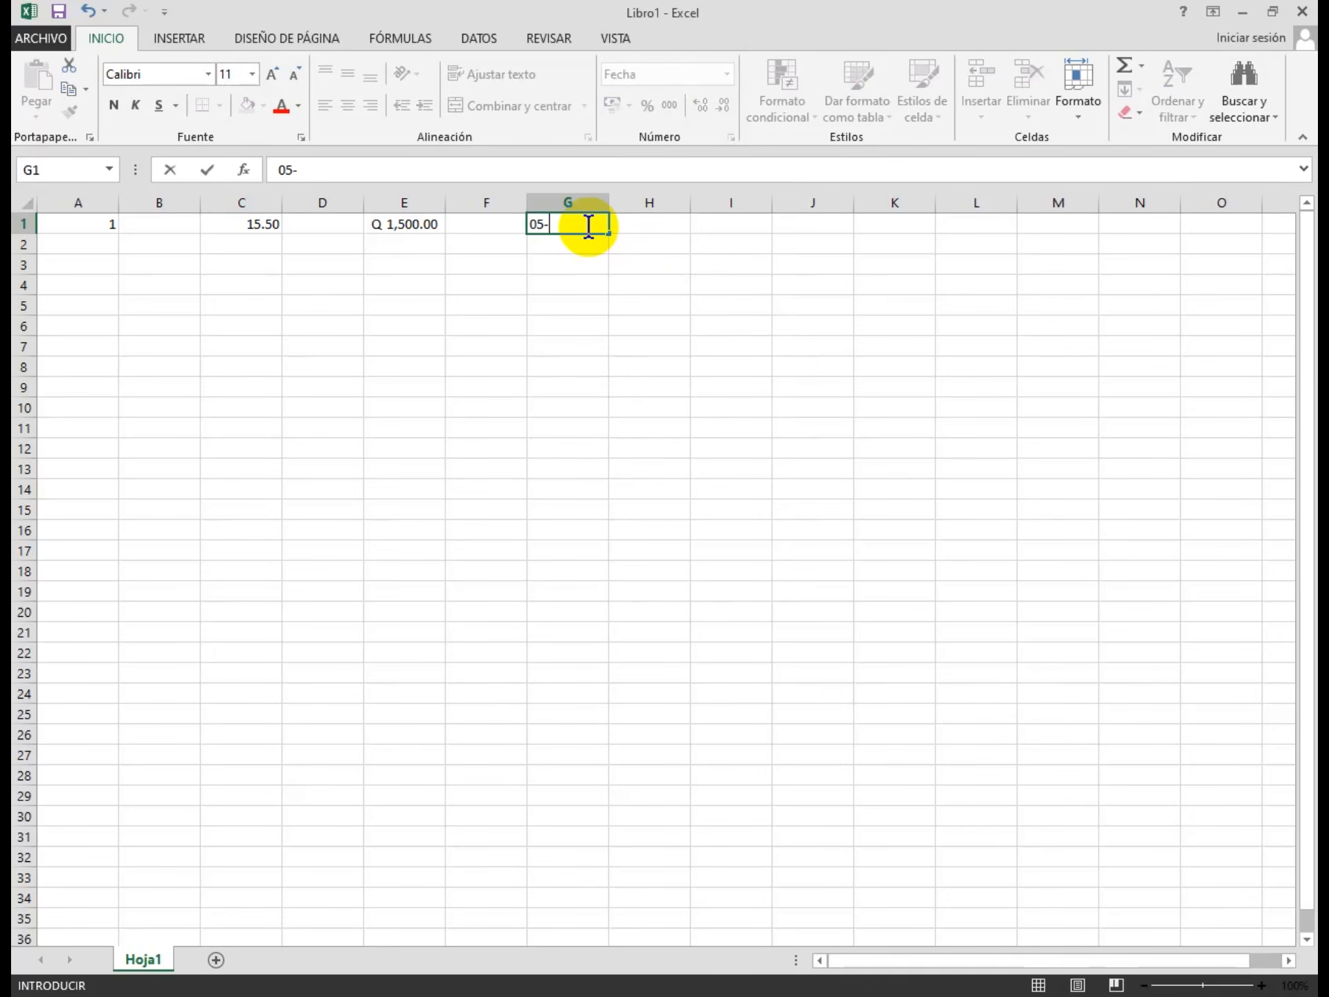
text(02-2025)
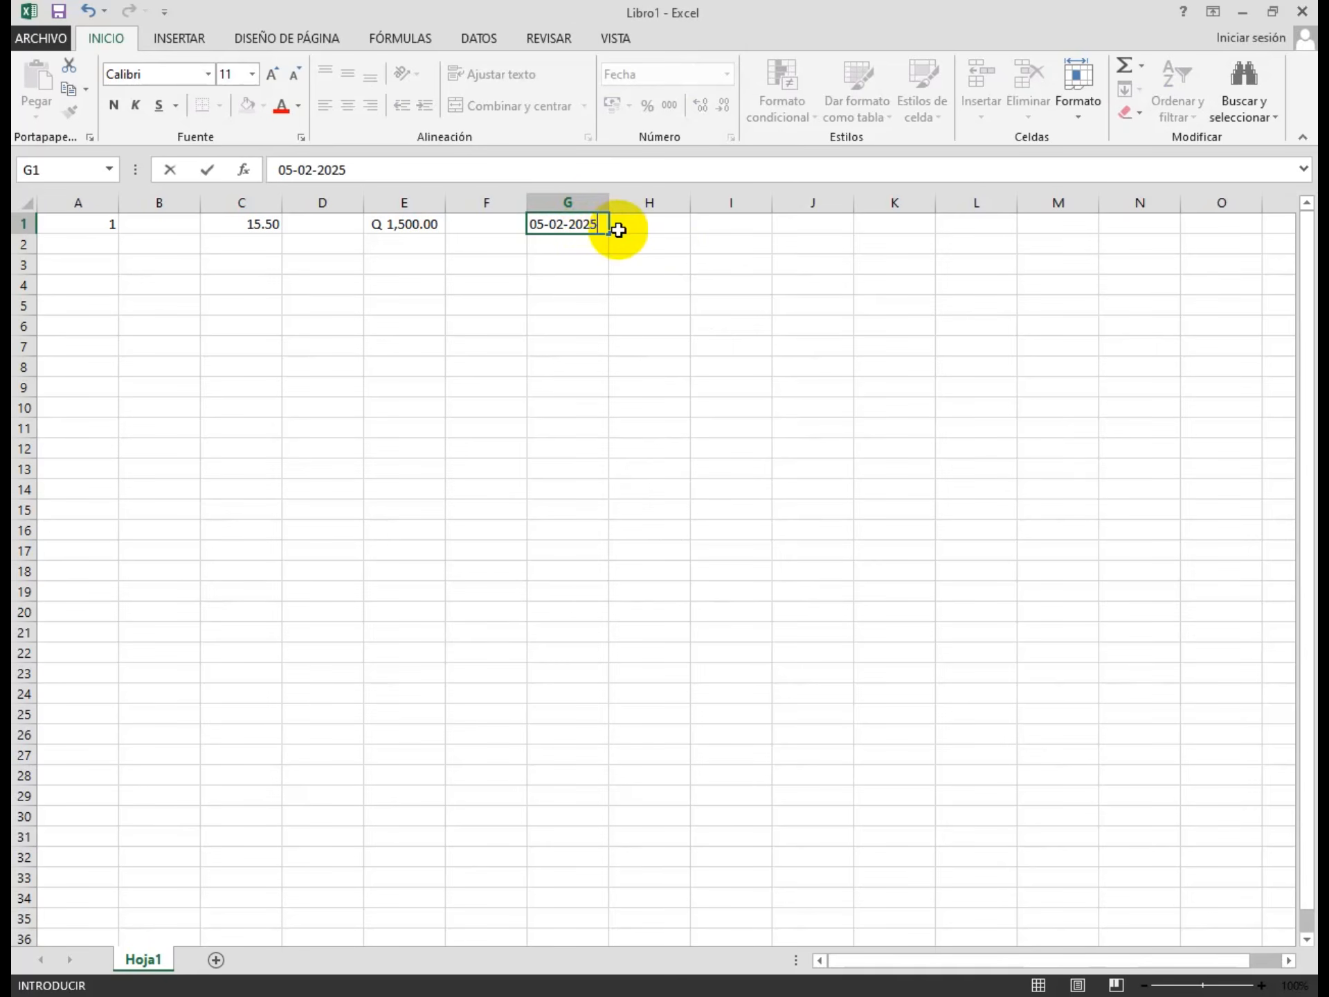
Enter the time 8:30 in cell I1 and apply the time format (Hora) to it.
click(726, 231)
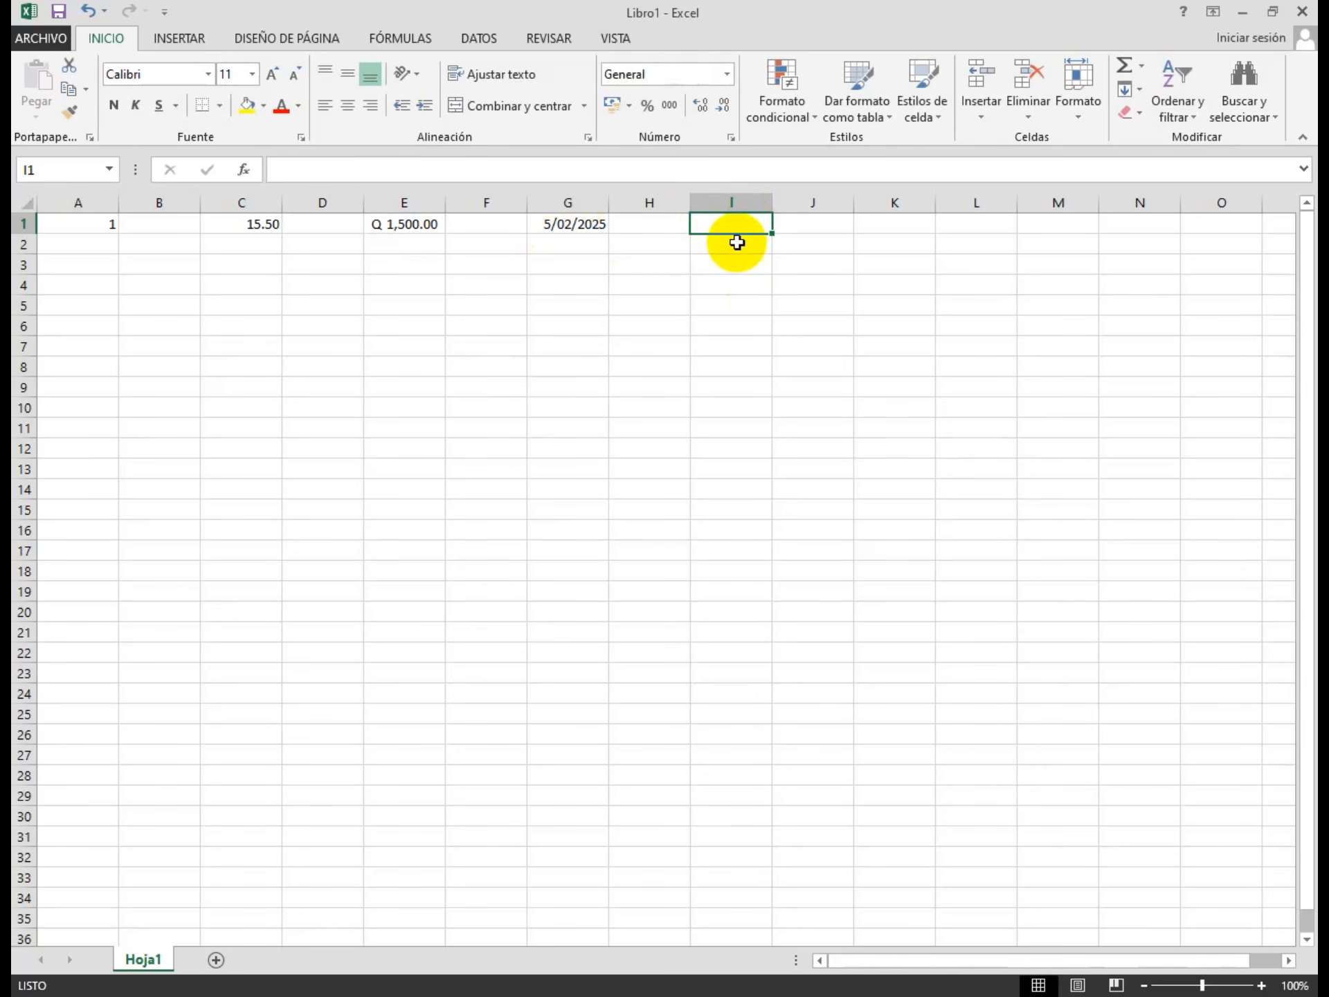
text(8)
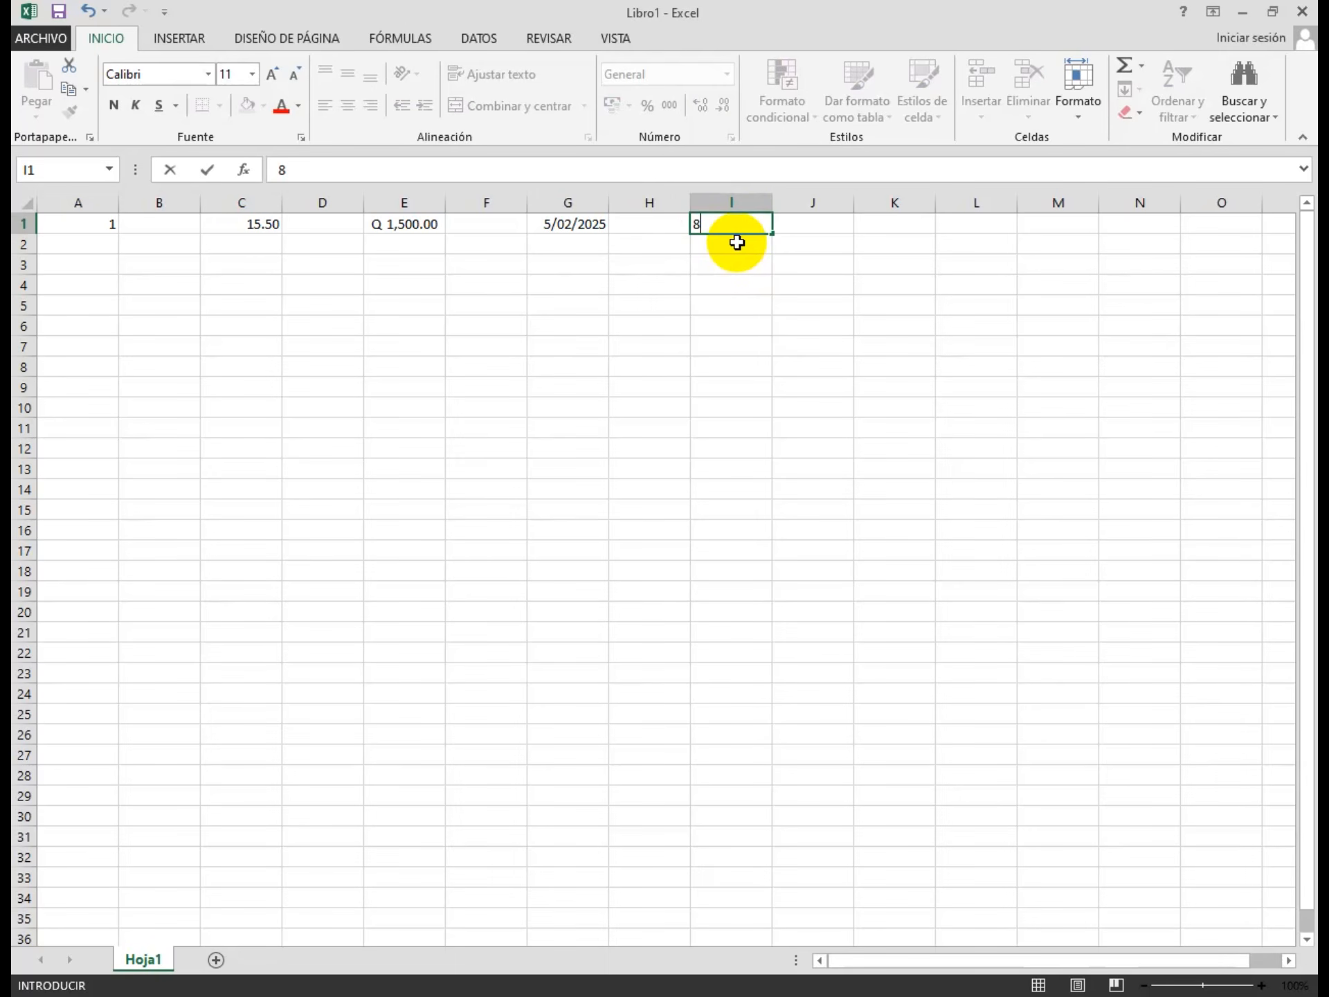
text(:30)
click(738, 268)
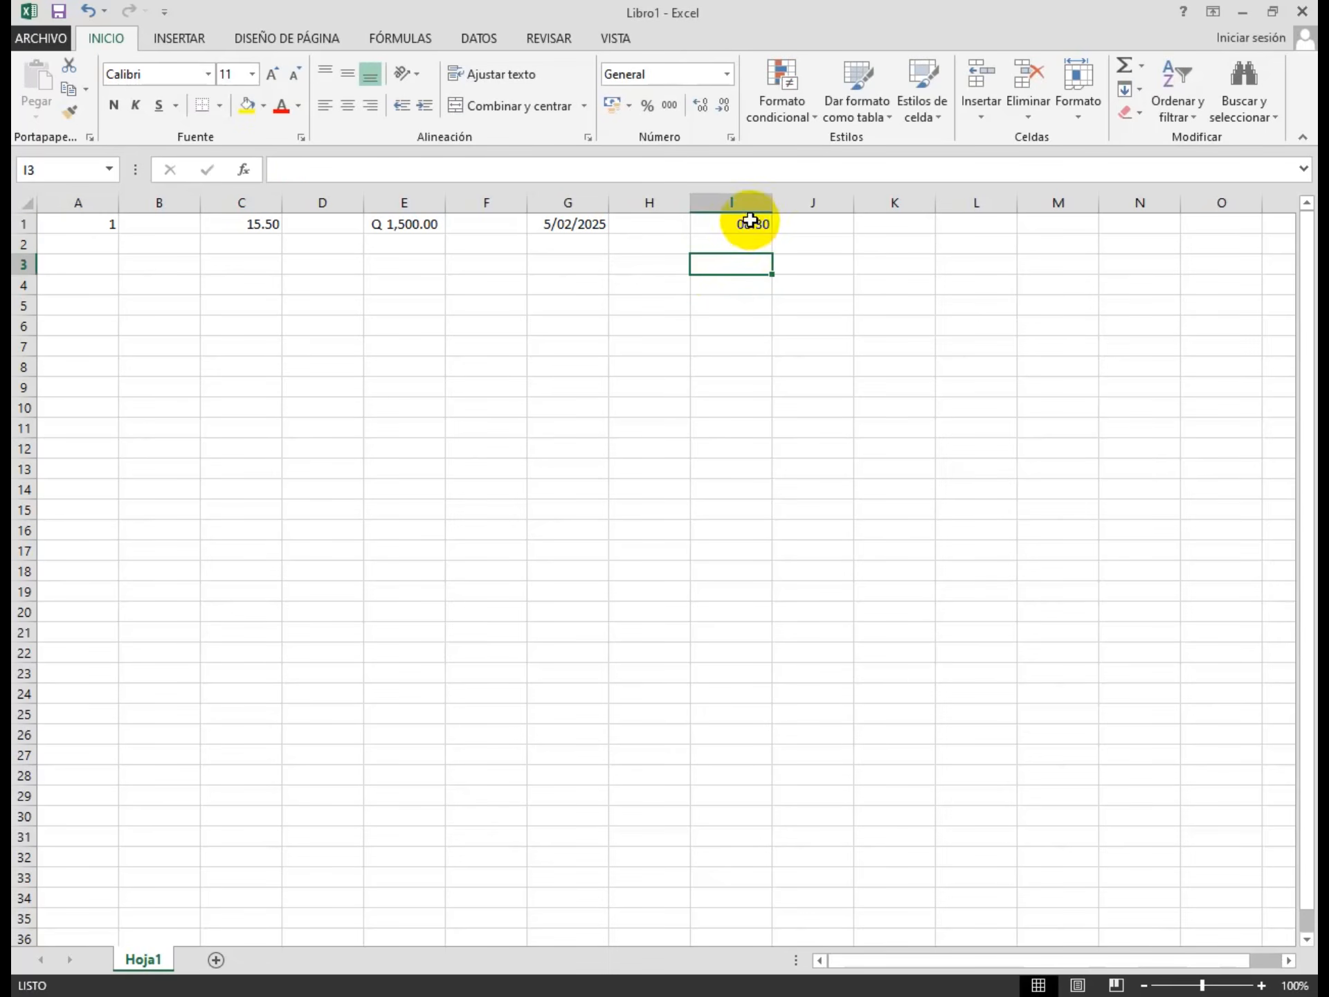
click(751, 222)
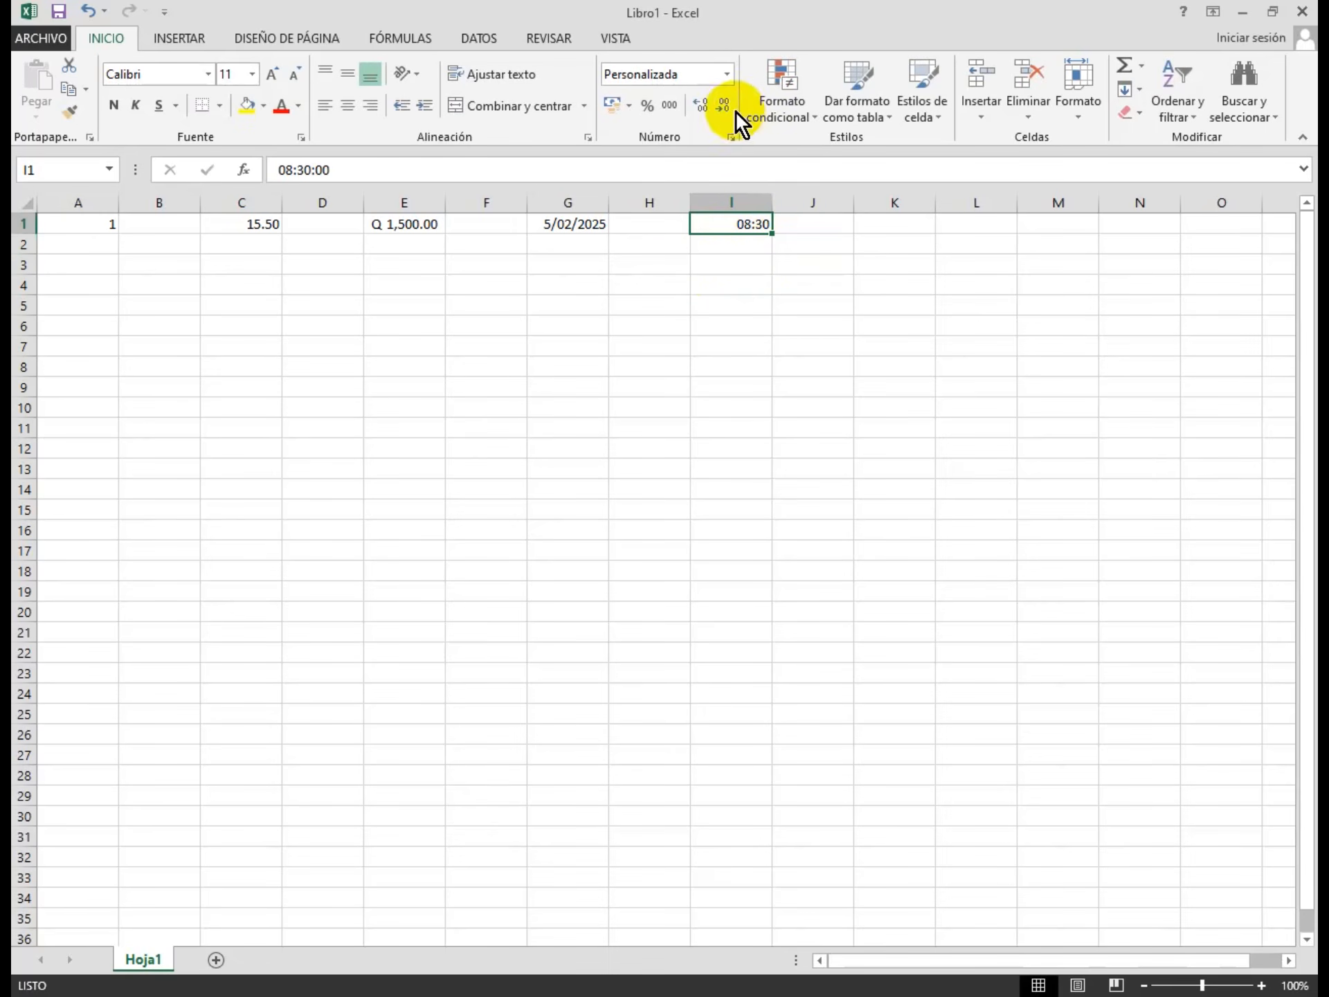
click(726, 75)
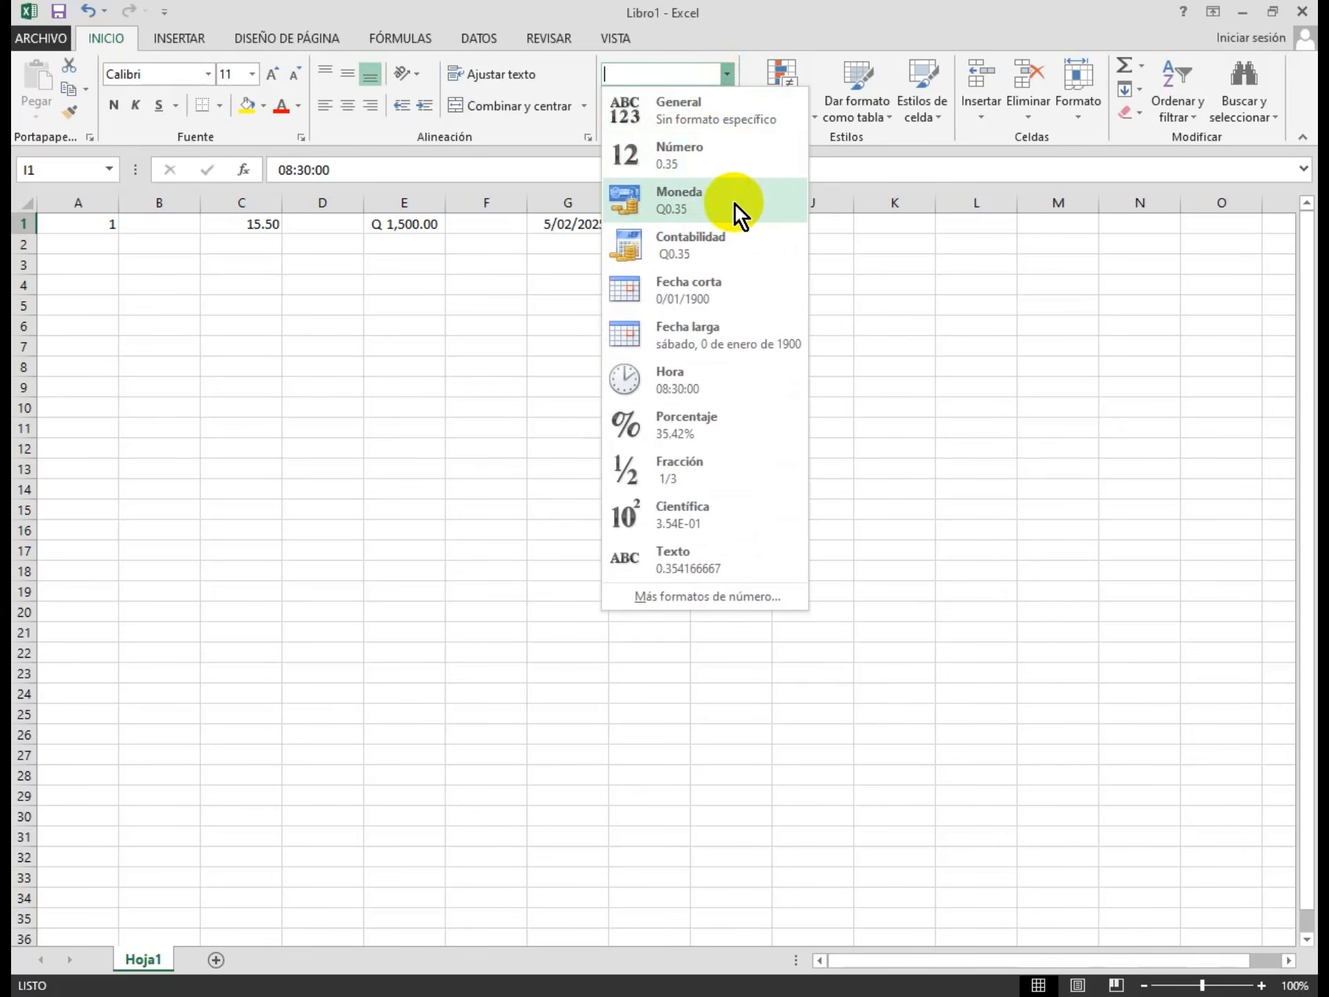
click(678, 376)
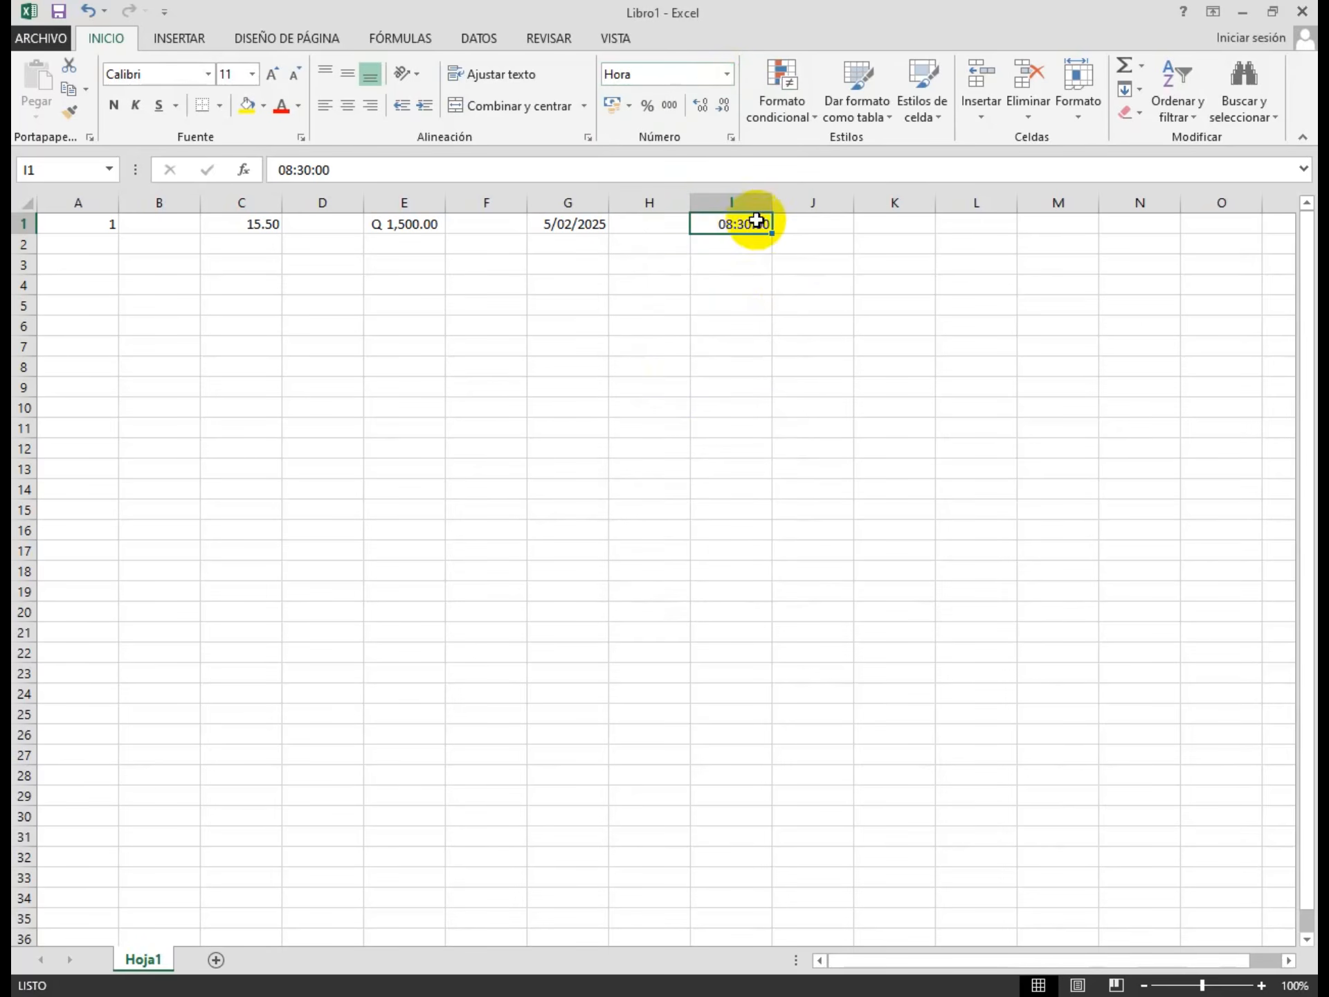
Enter 0.25 in cell K1 and apply the percentage format to it.
click(884, 218)
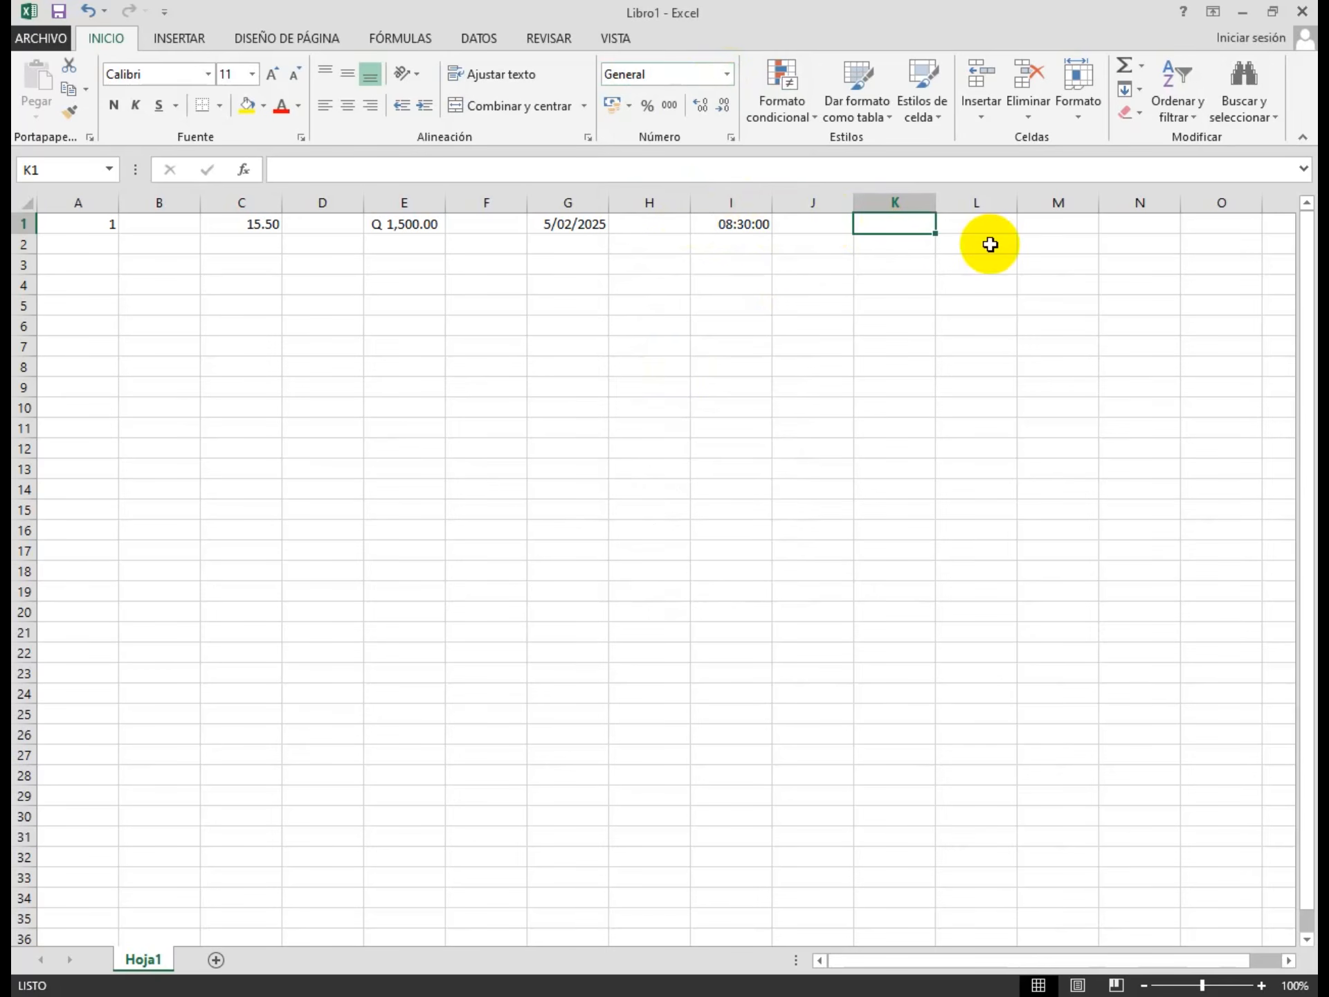
text(0.25)
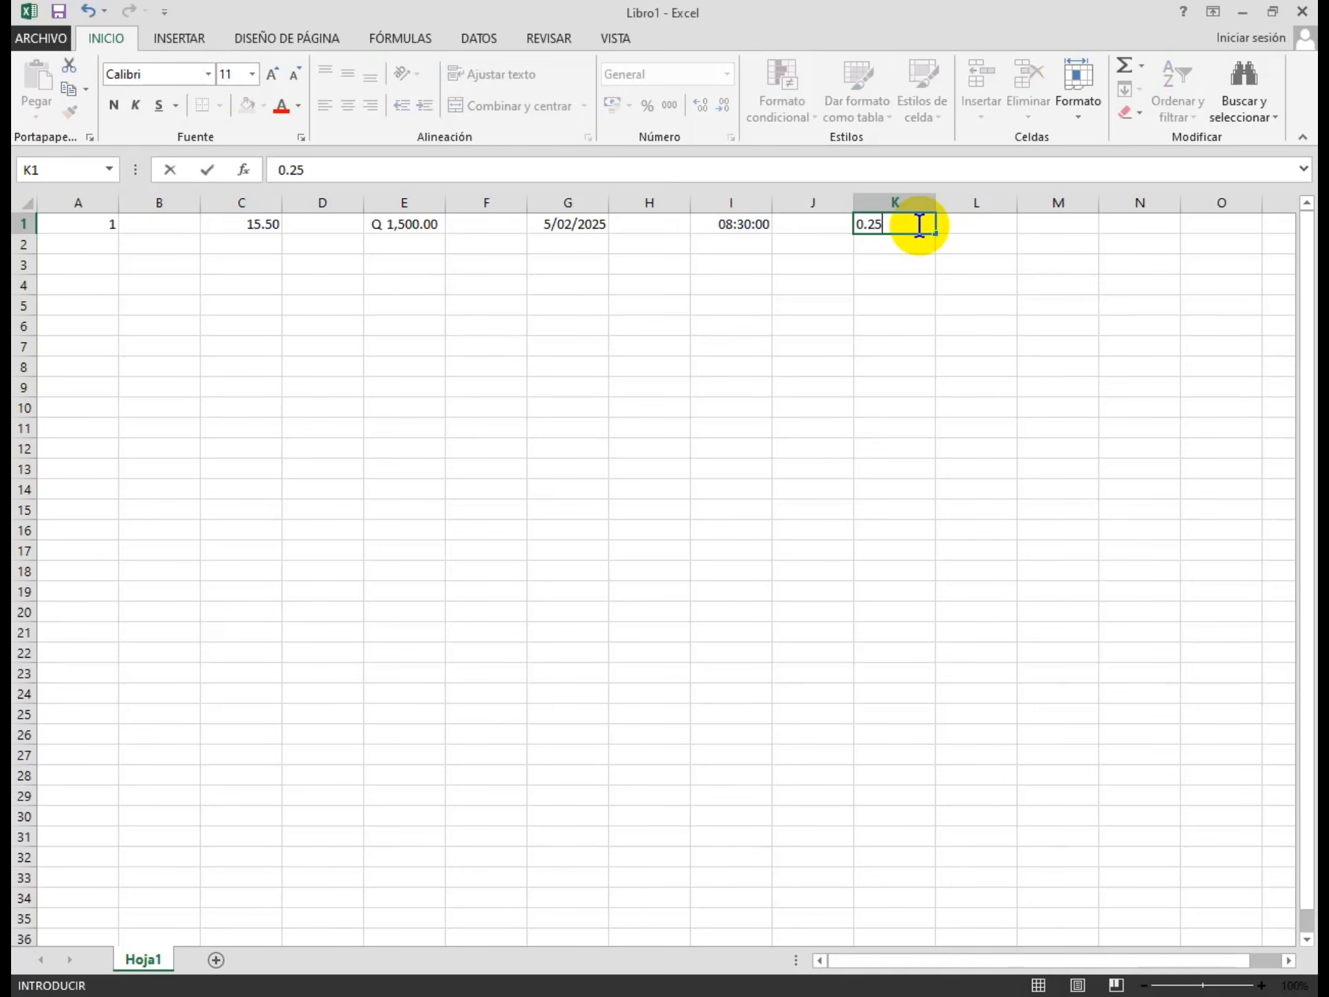
key(Return)
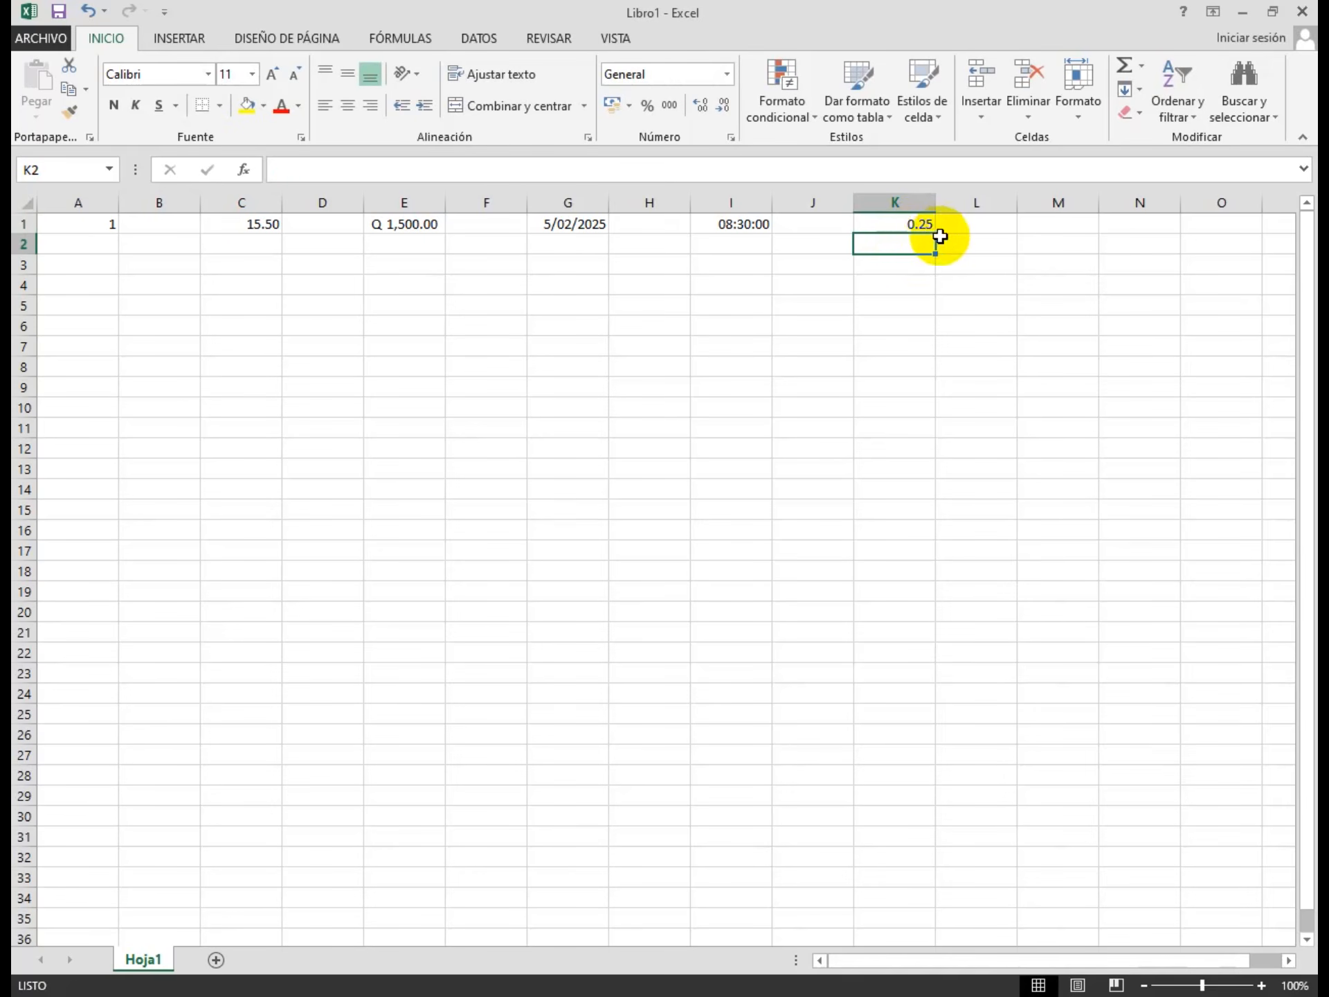
click(927, 224)
click(648, 106)
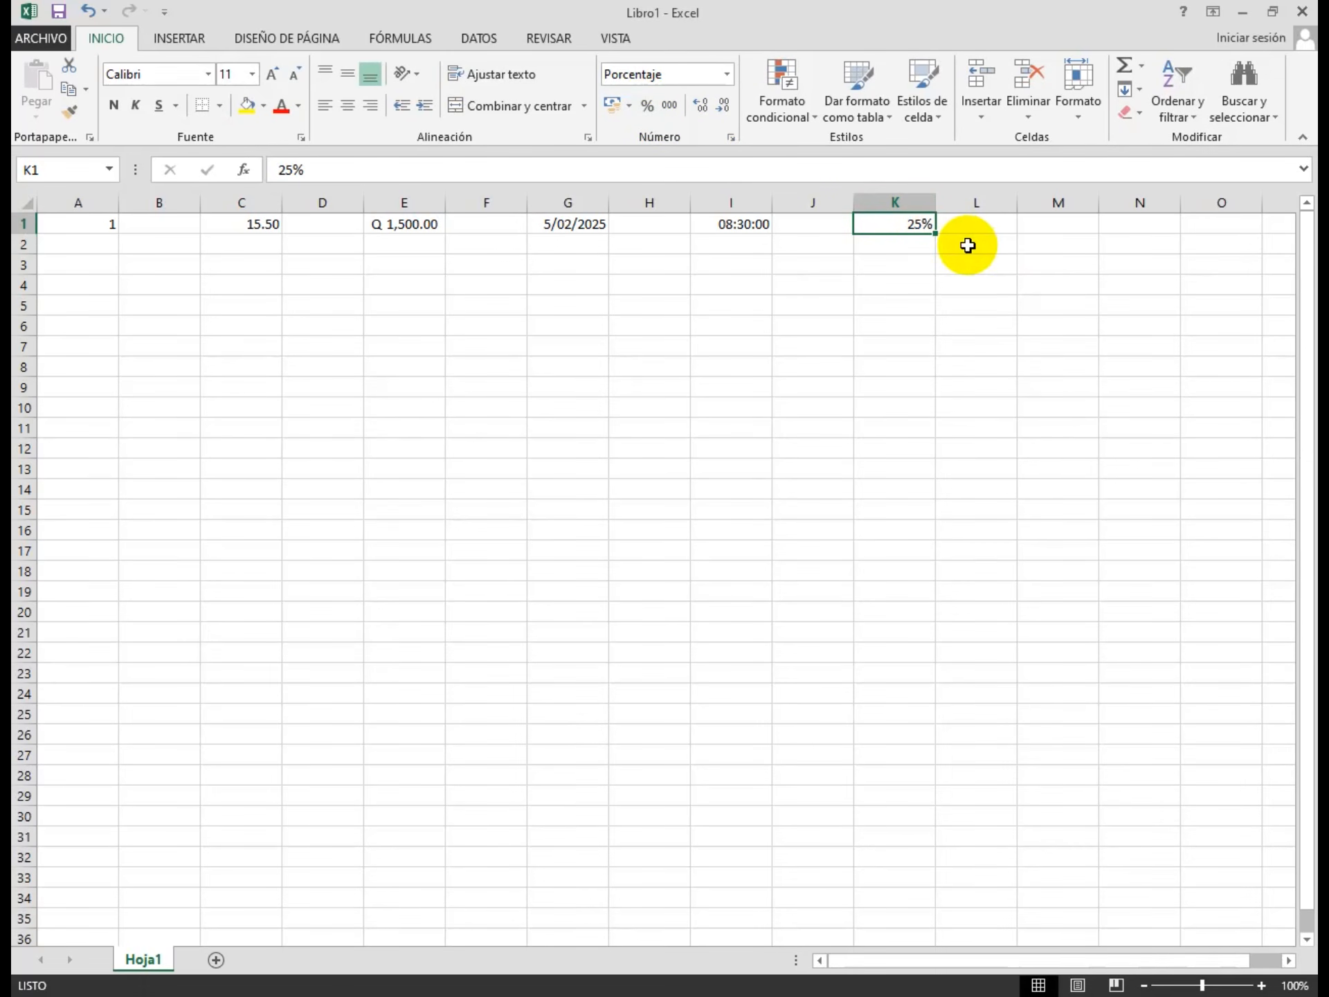
Enter 1 in cell M1 and apply the percentage format to it.
click(1045, 228)
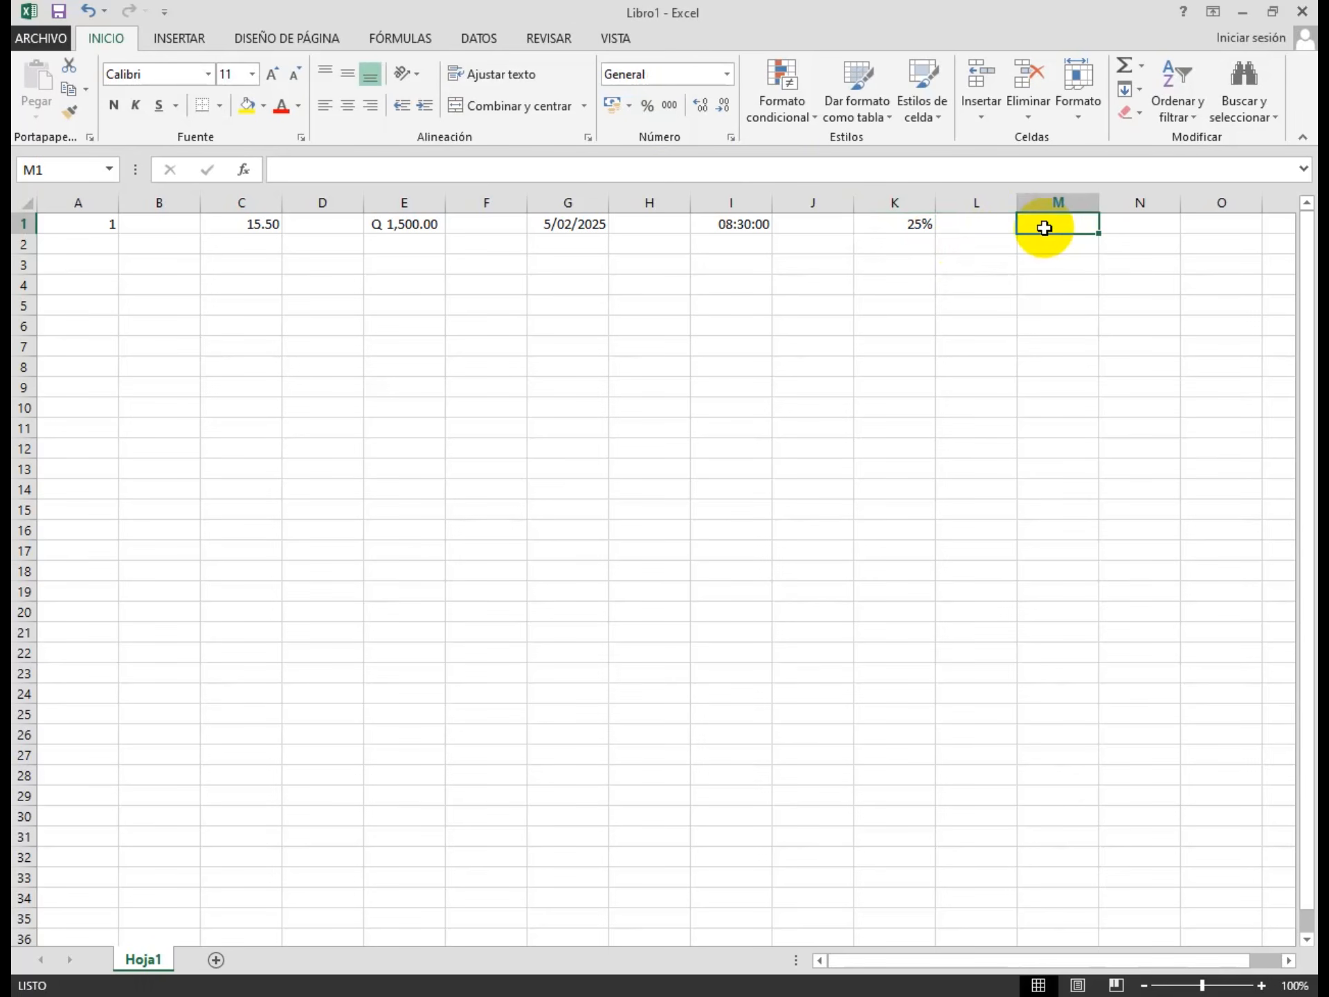
text(1)
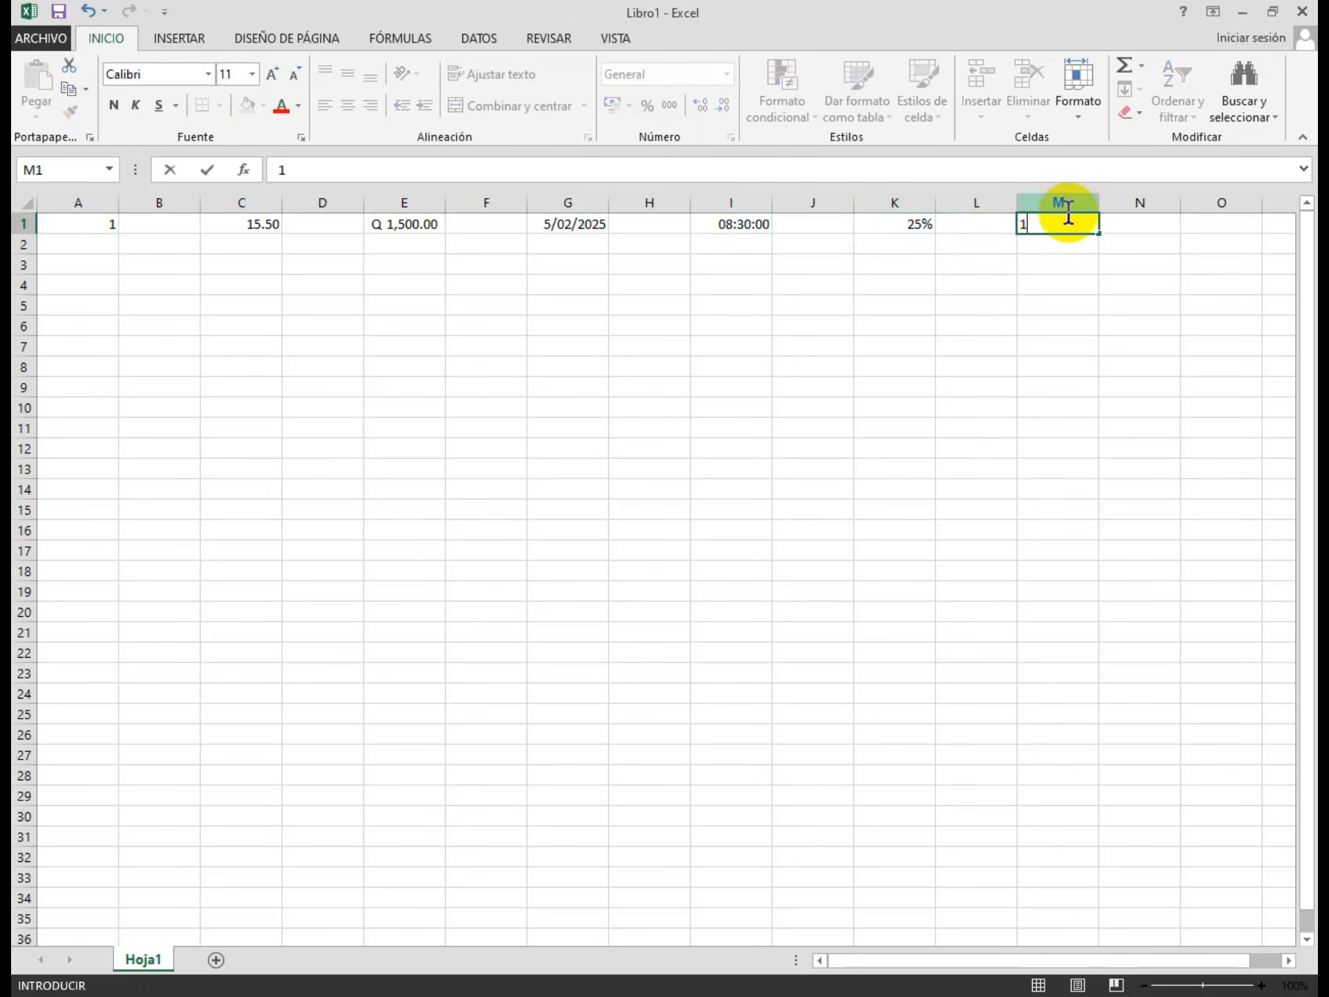
click(1067, 237)
click(1071, 228)
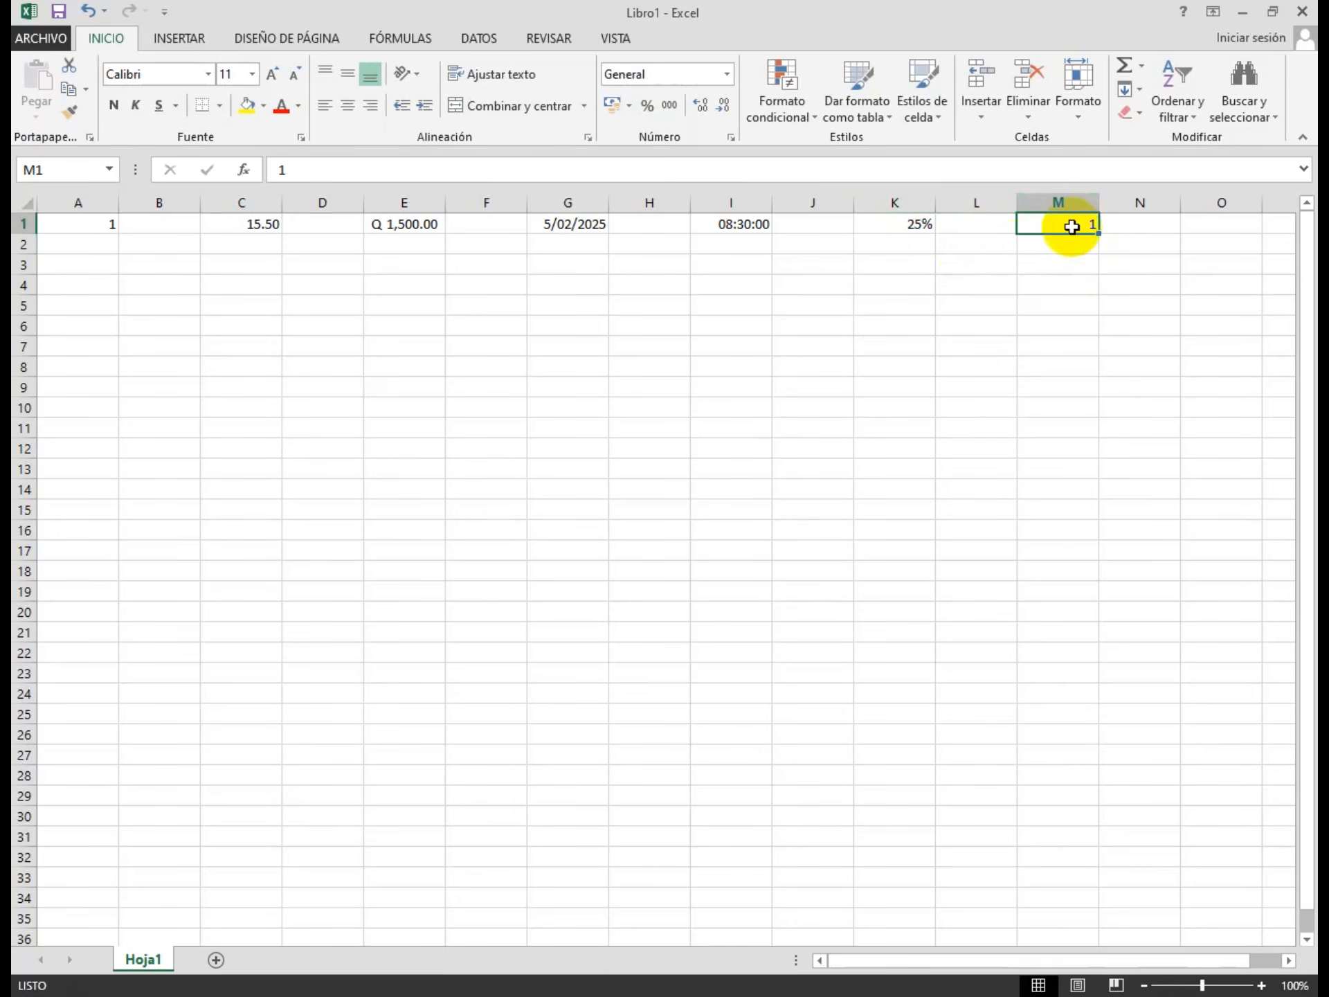
click(644, 106)
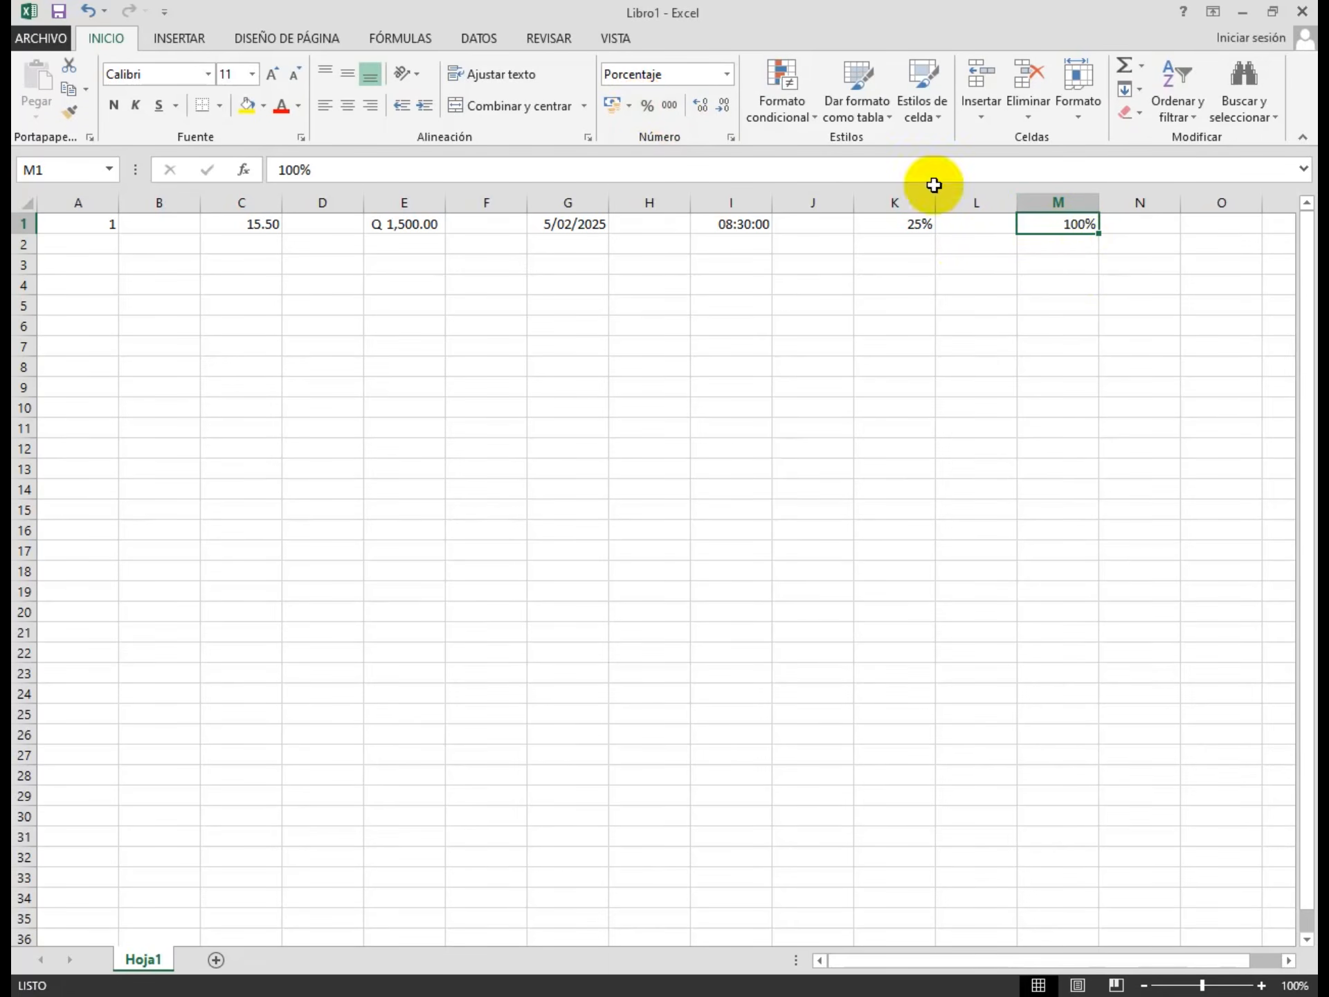
click(1128, 257)
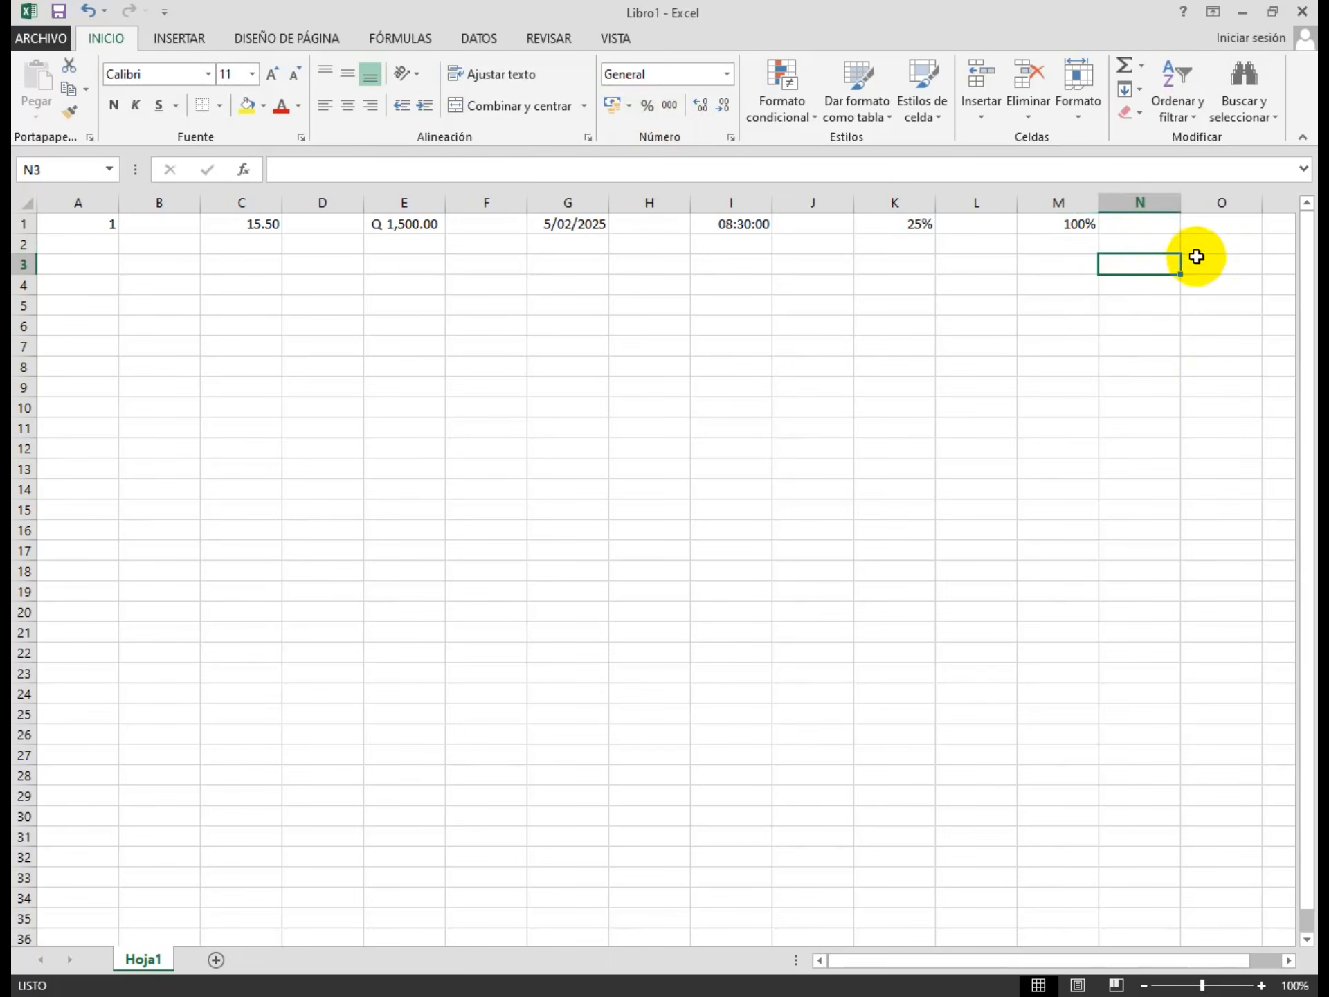
Apply the percentage format to empty cell O1 and enter 25 in it.
click(1212, 231)
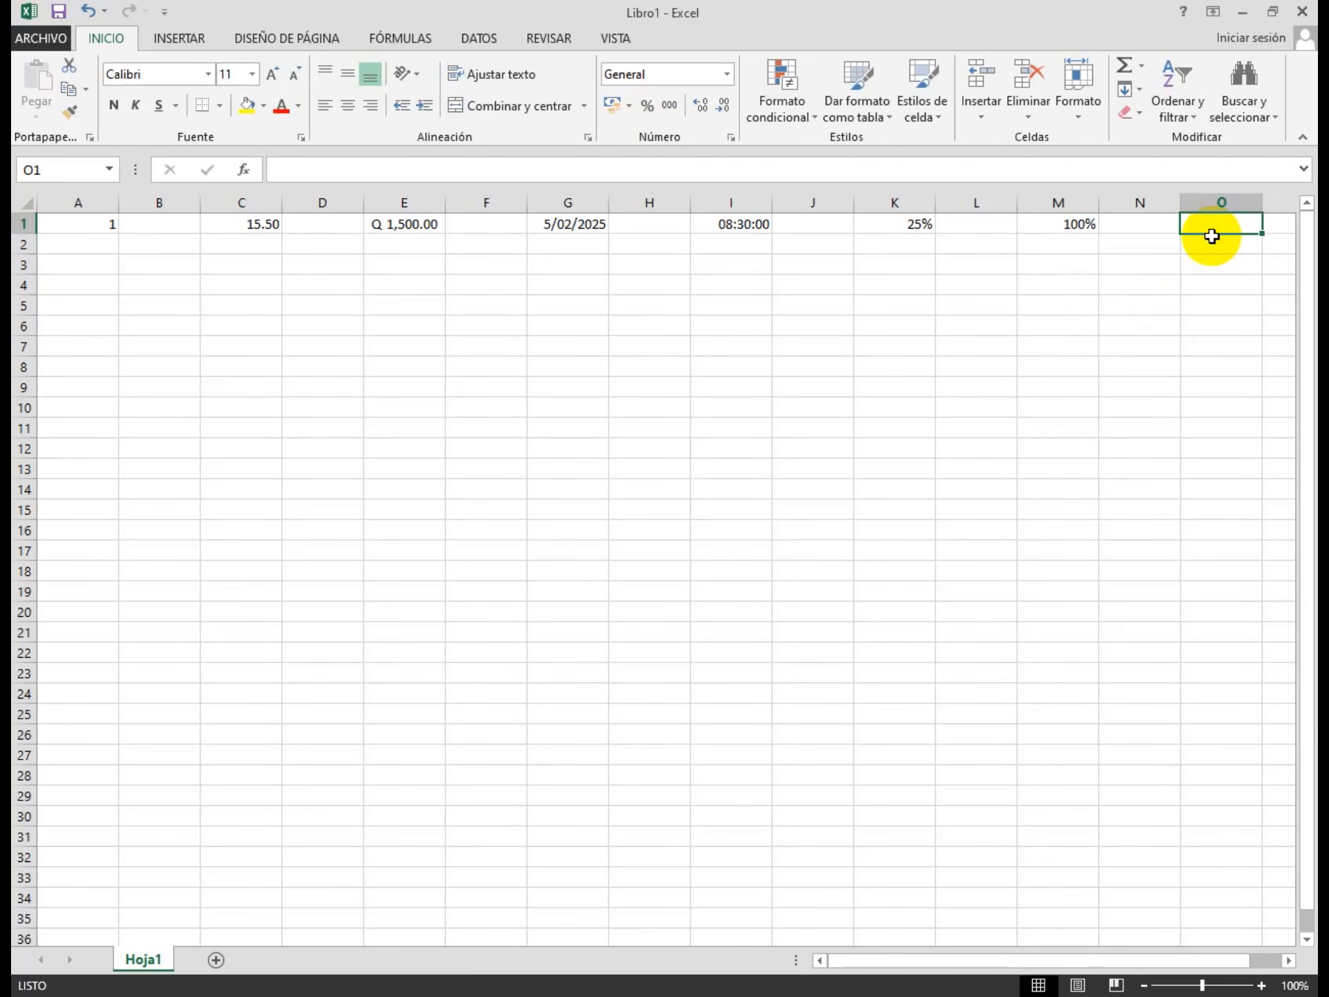
click(650, 109)
text(25)
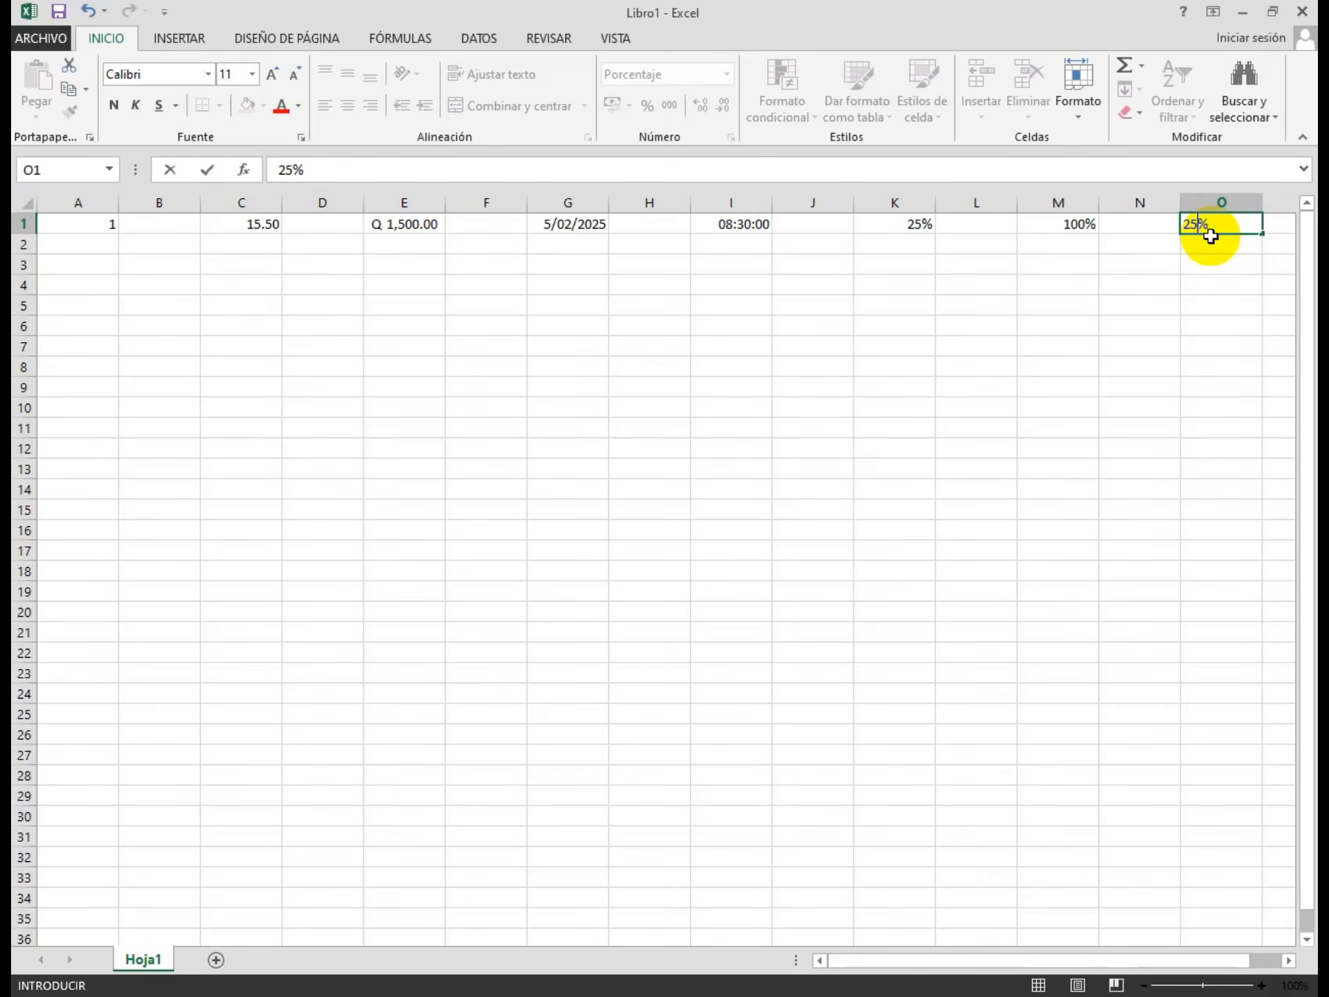
Enter 25 in cell O3 and apply the percentage format to it.
click(1217, 261)
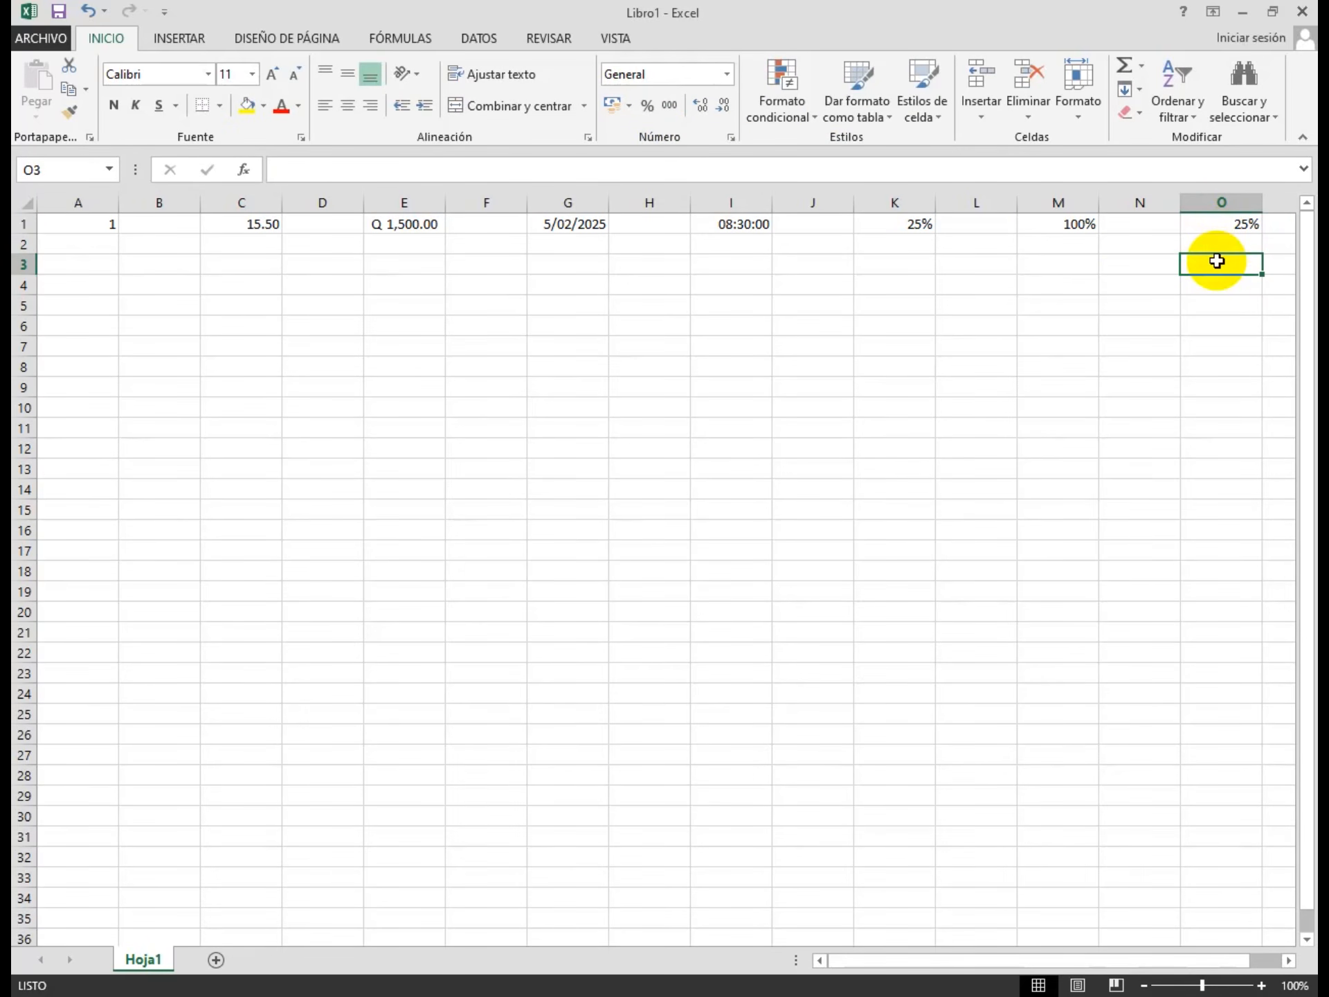
text(25)
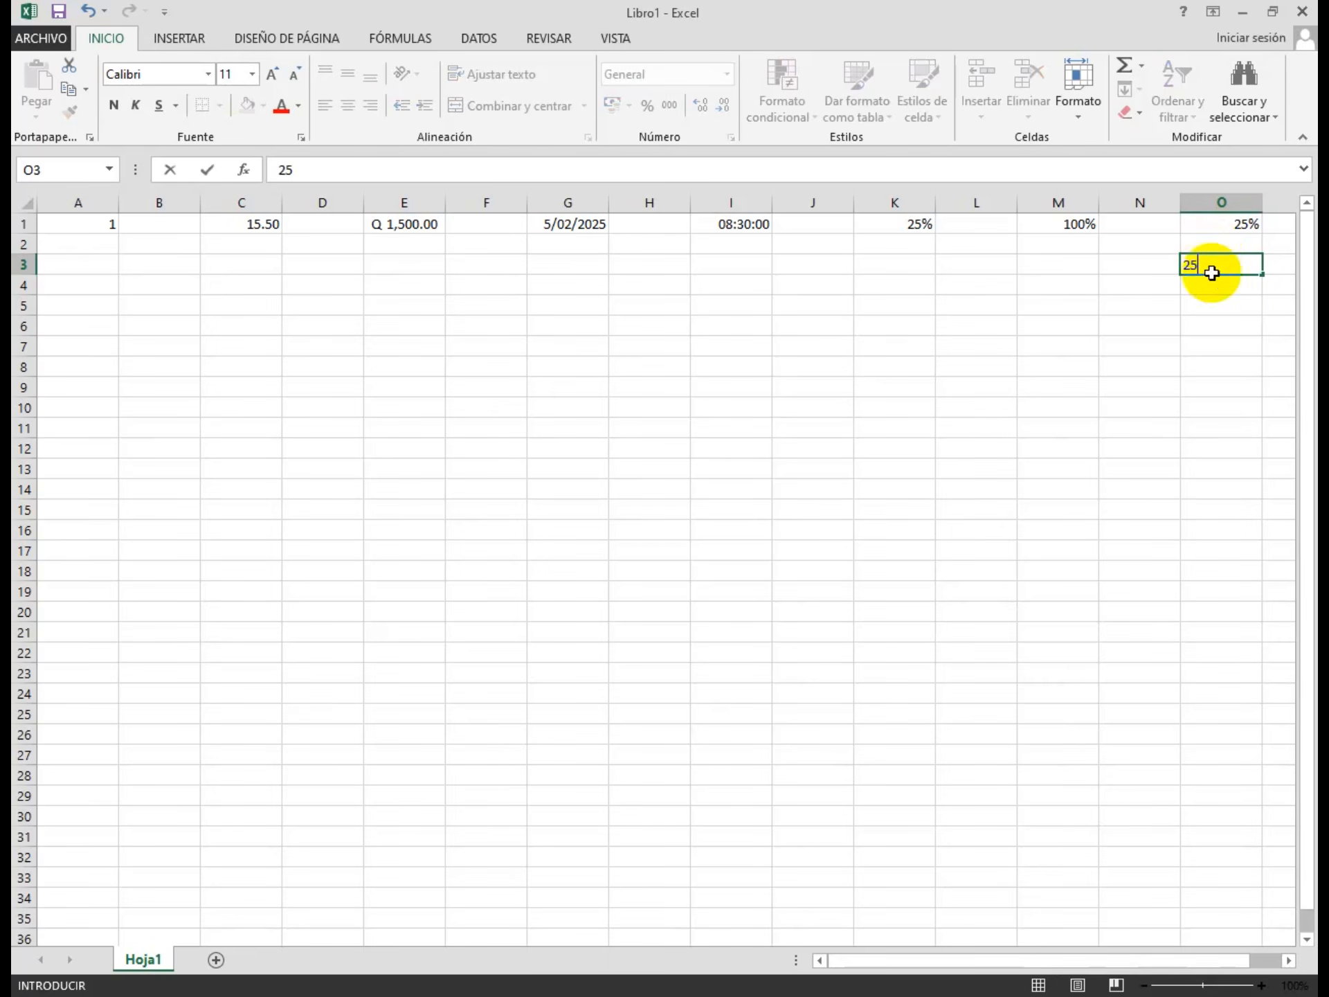
key(Return)
click(1222, 266)
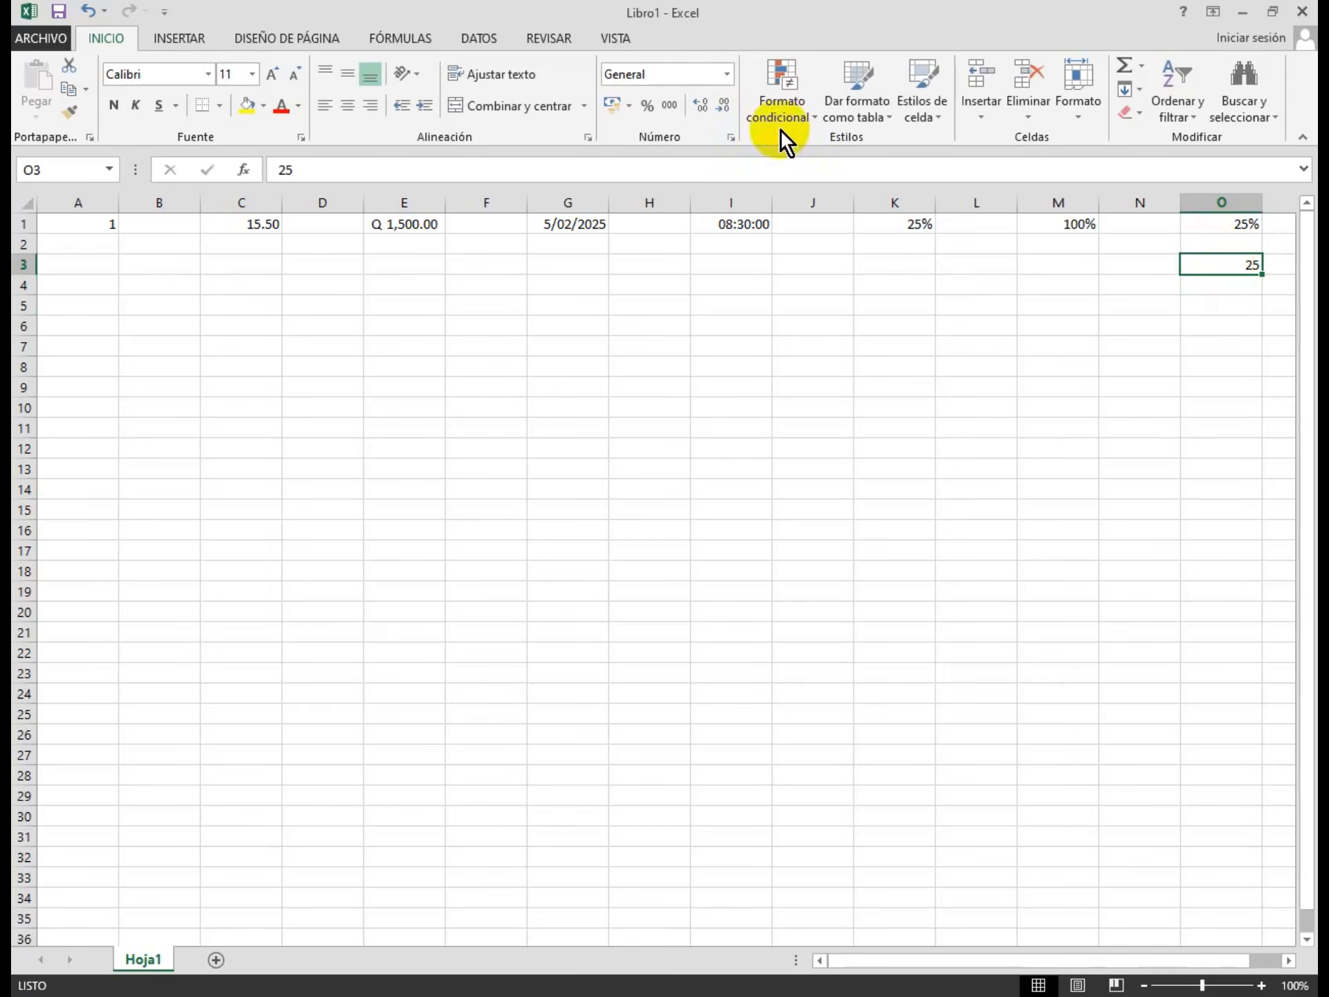
click(645, 106)
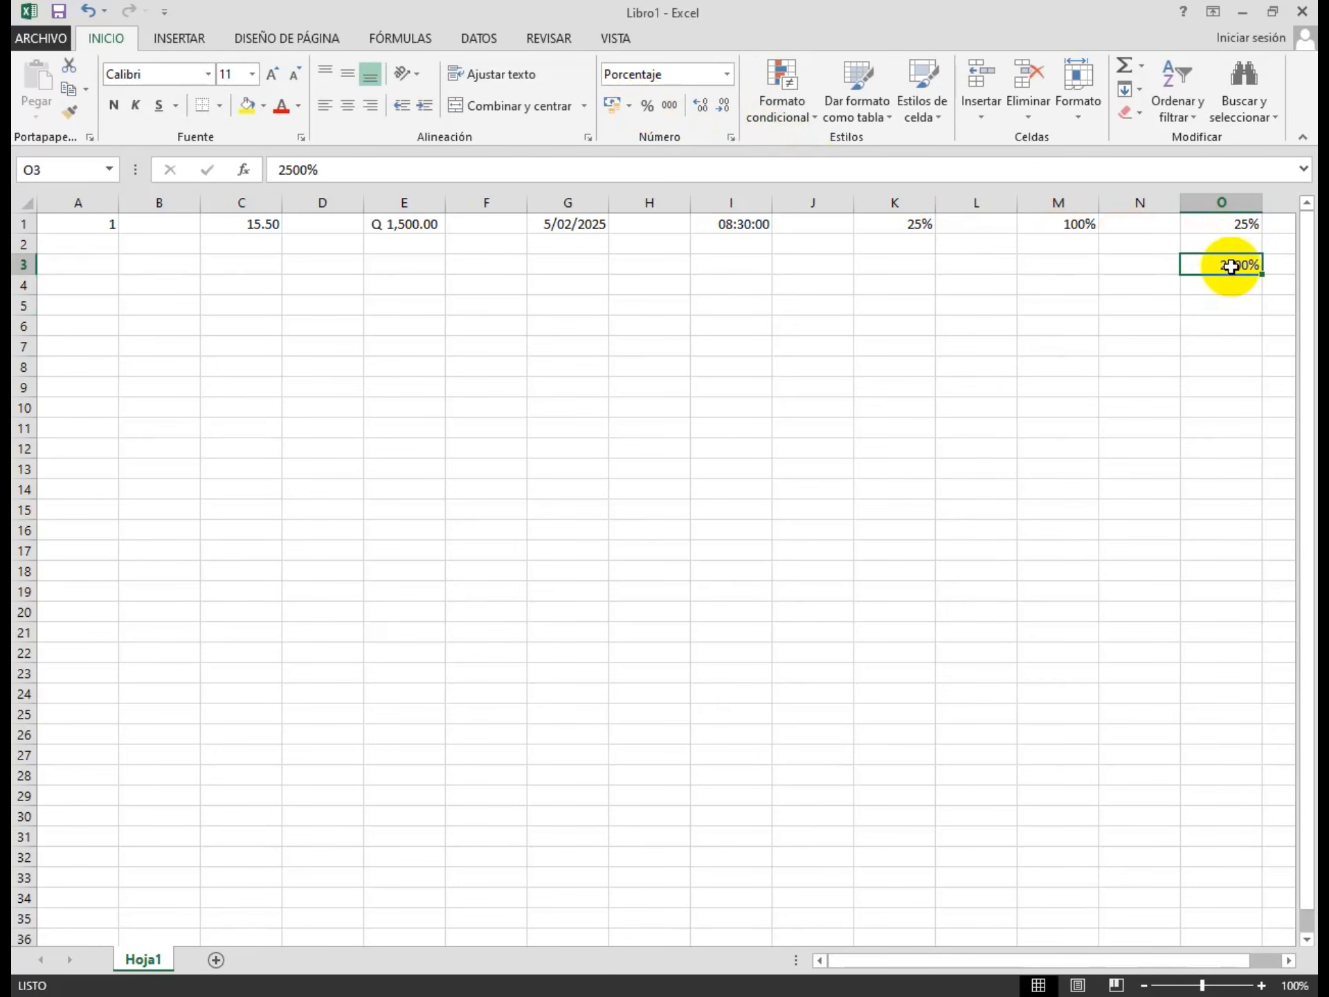
click(1237, 307)
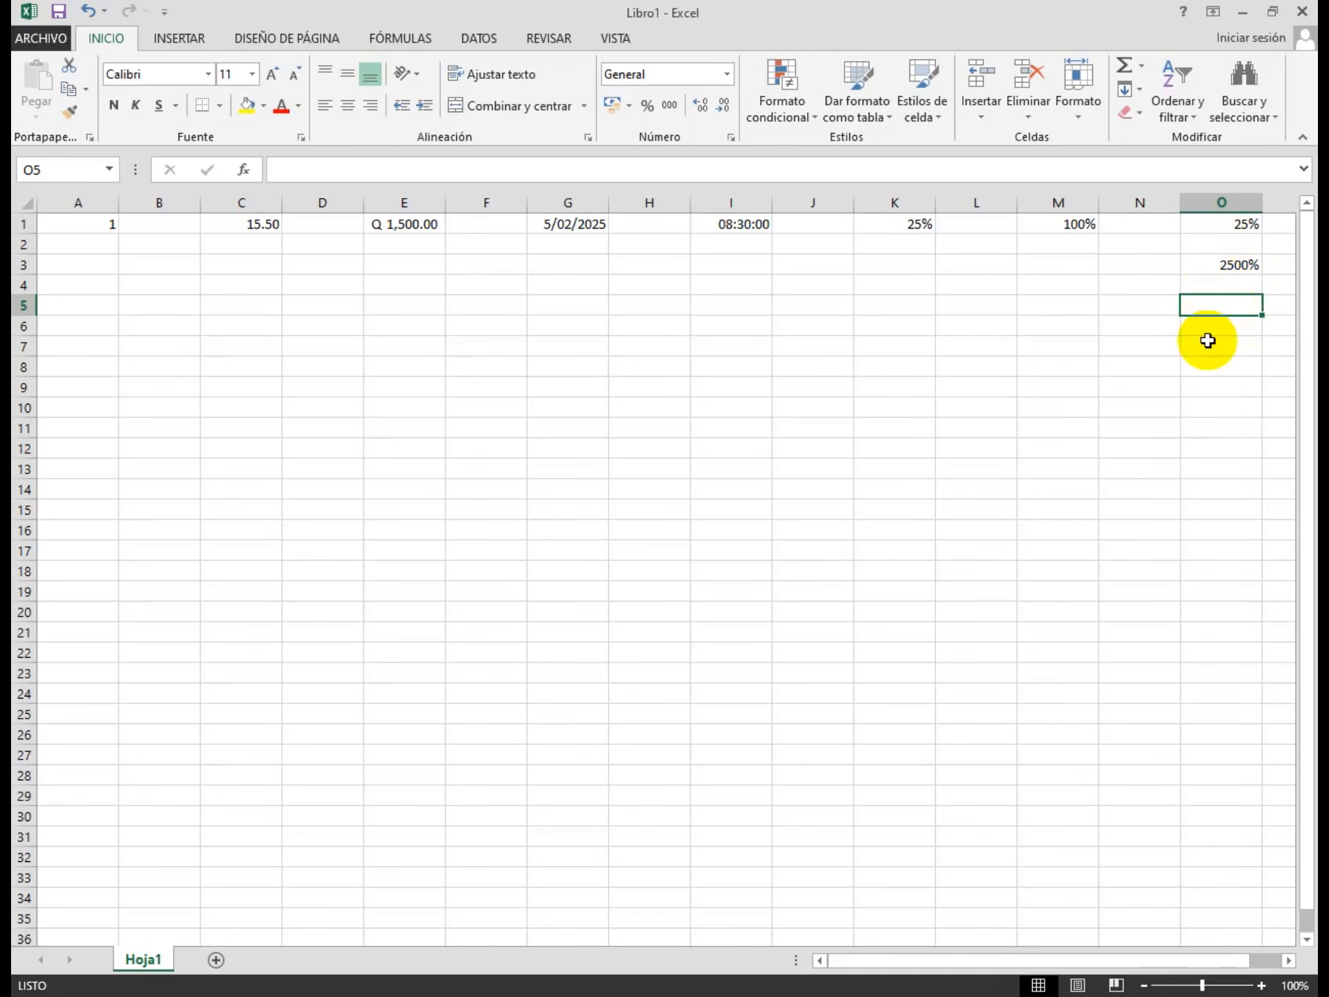
Set the number format of cells O3 and O1 back to General.
click(1236, 268)
click(726, 75)
click(697, 111)
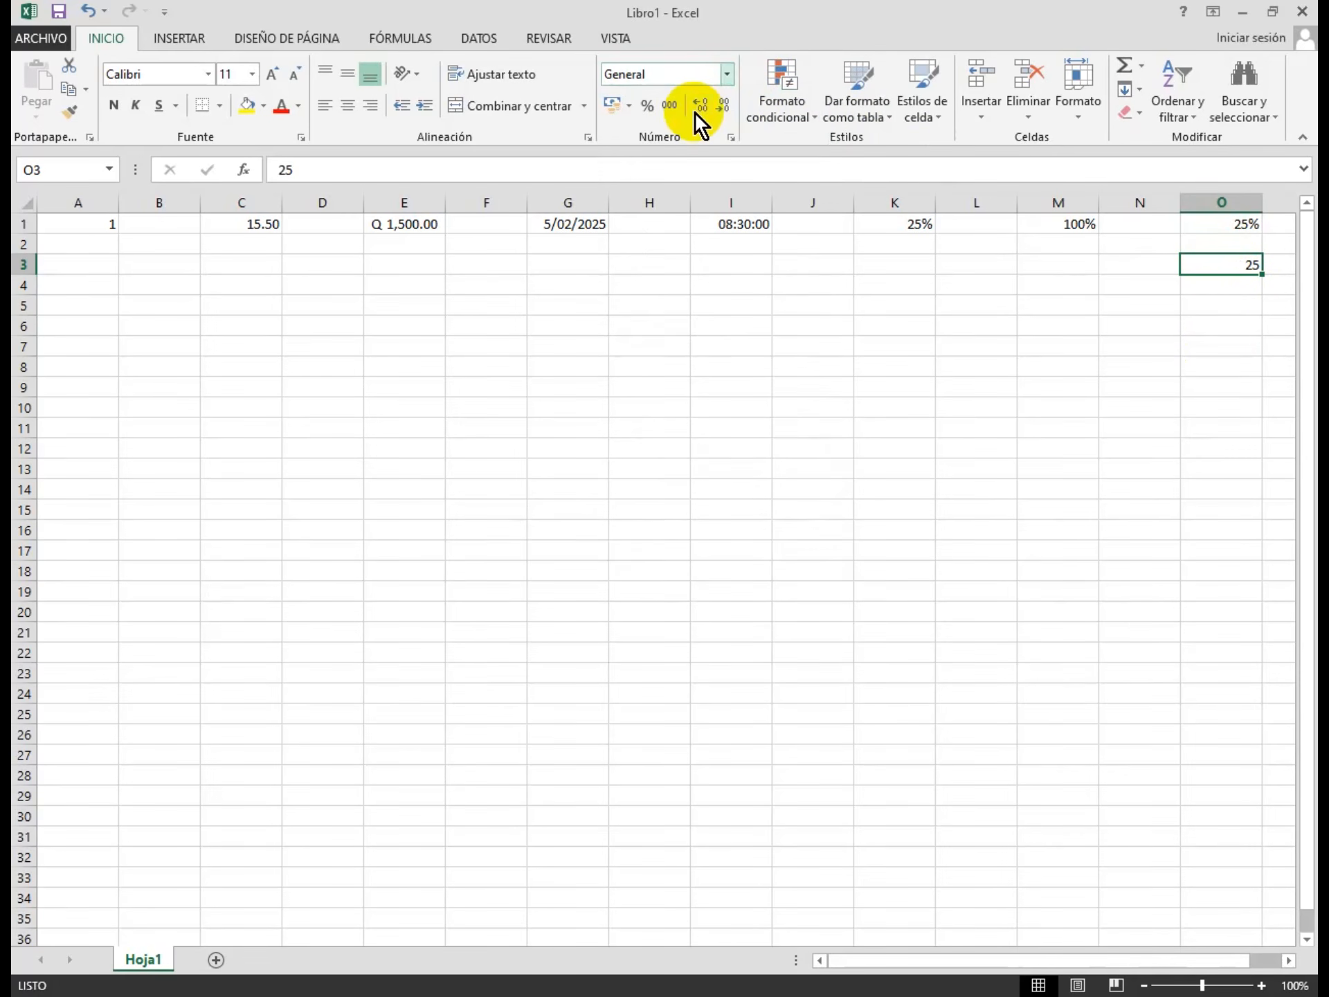
click(1244, 224)
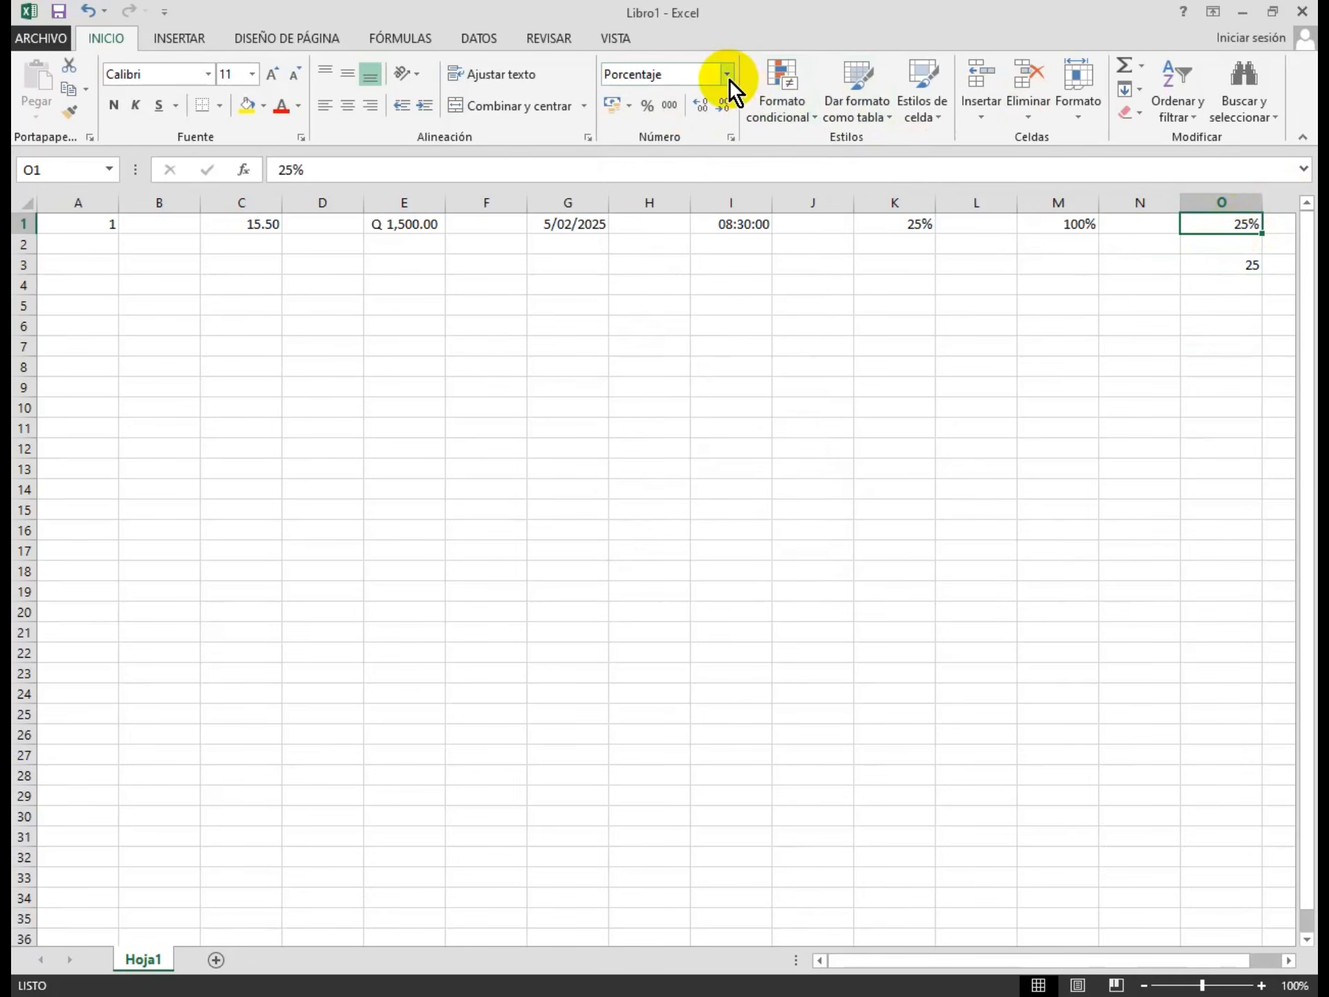
click(727, 75)
click(712, 104)
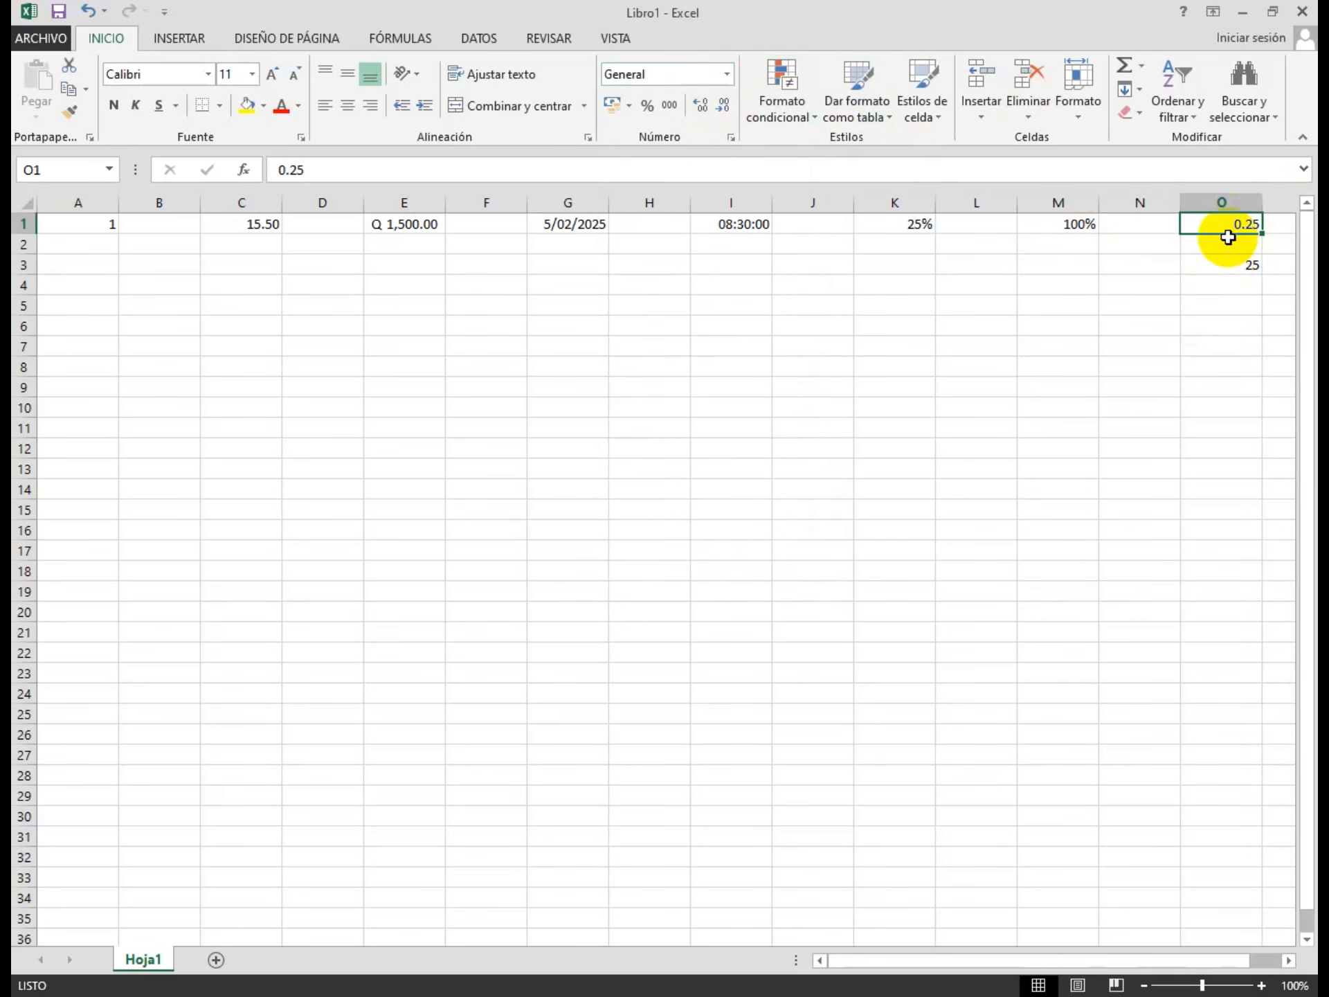
Change the number format of cells M1 and E1 to General.
click(1064, 229)
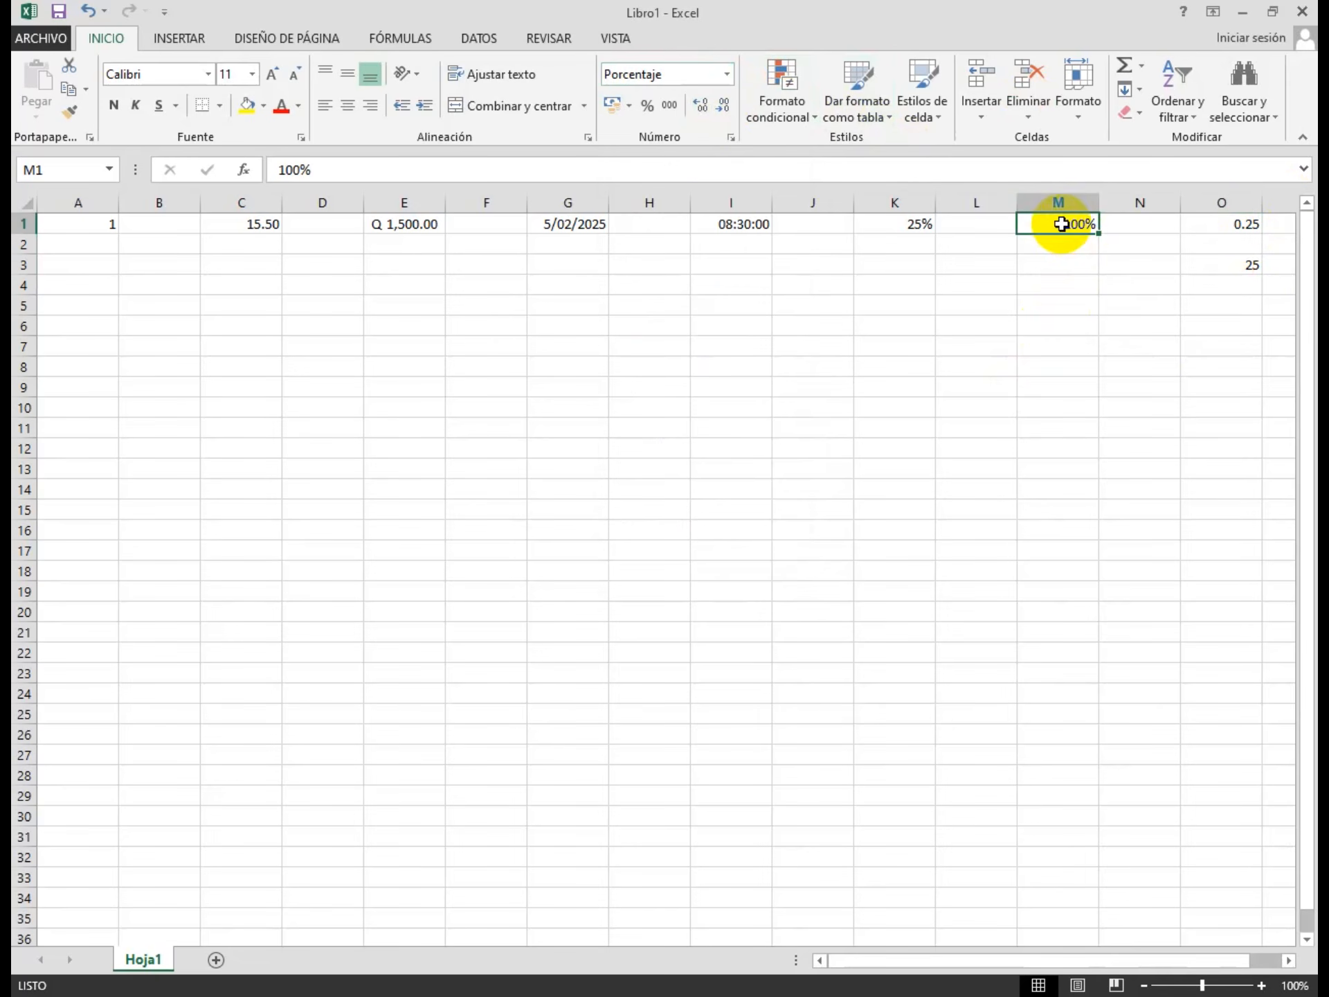
click(726, 75)
click(725, 104)
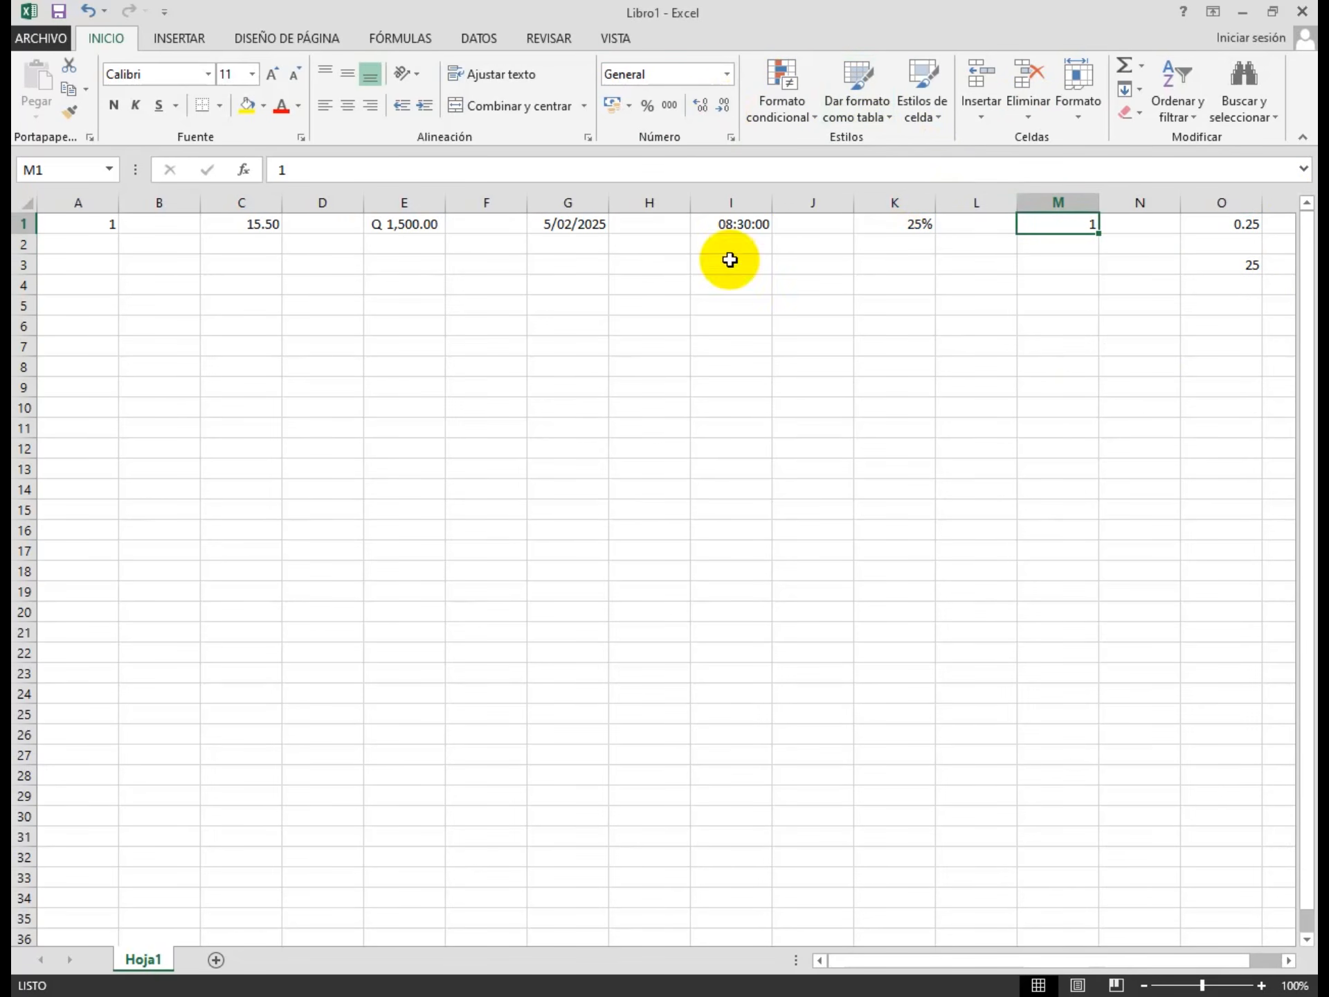
click(385, 224)
click(726, 73)
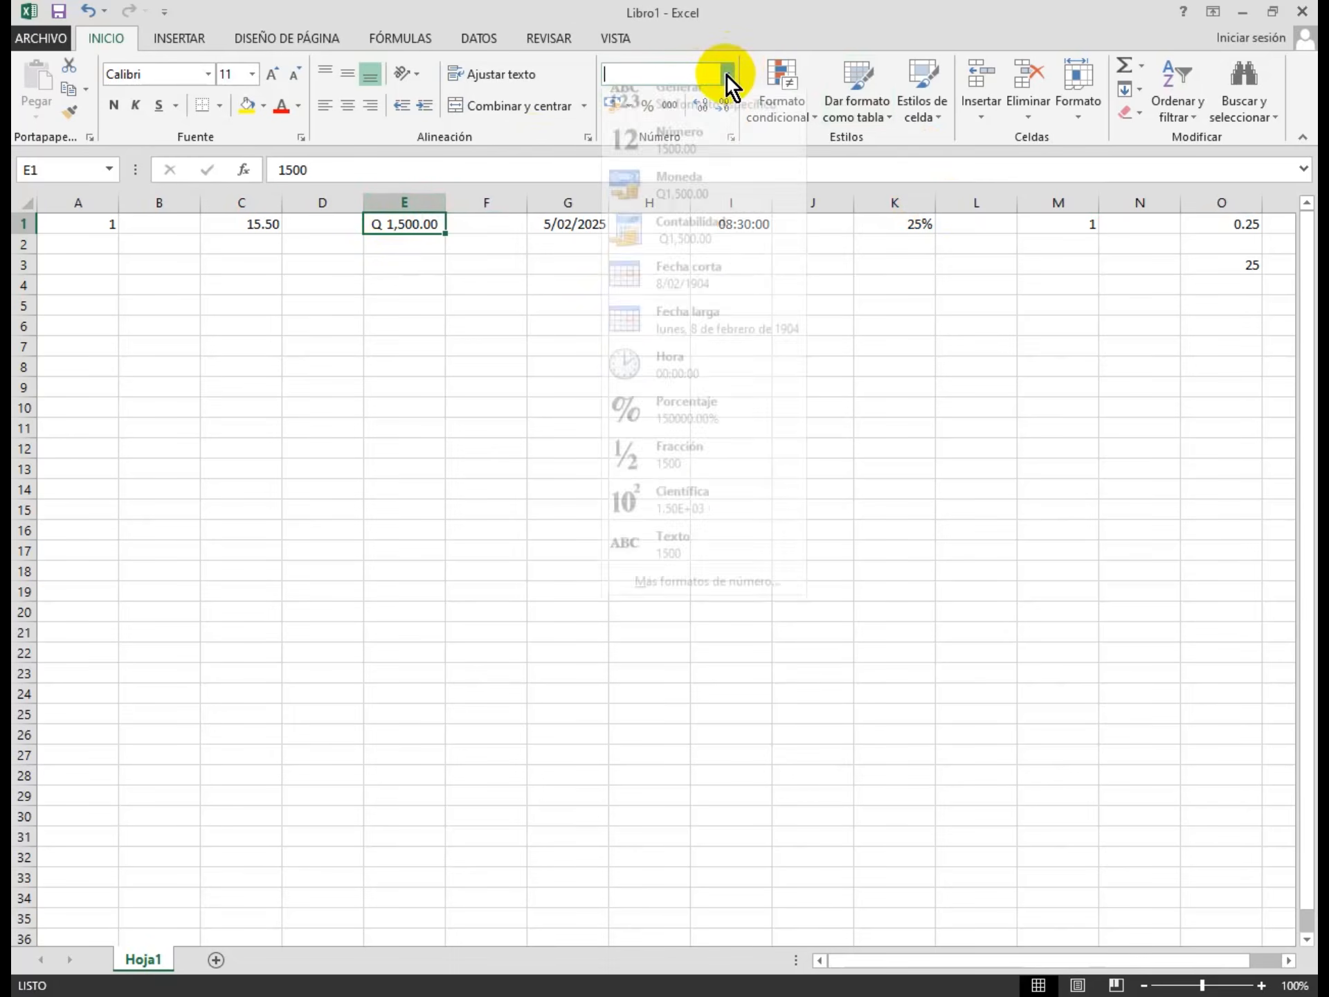
click(713, 104)
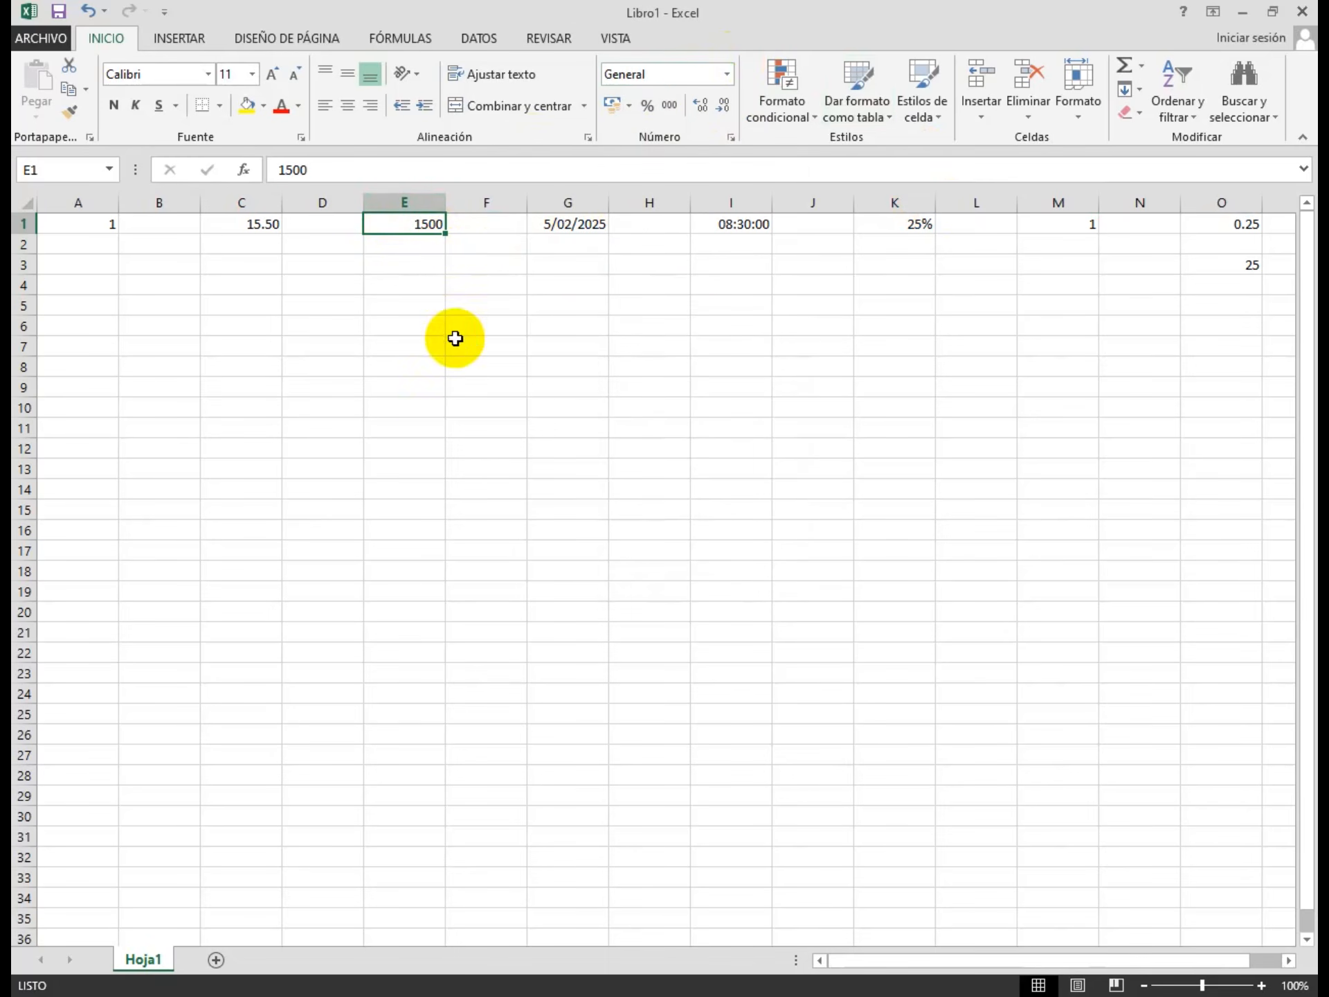
Remove the decimal number format from cell C1 by setting it to General.
click(223, 230)
click(727, 73)
click(688, 108)
click(396, 265)
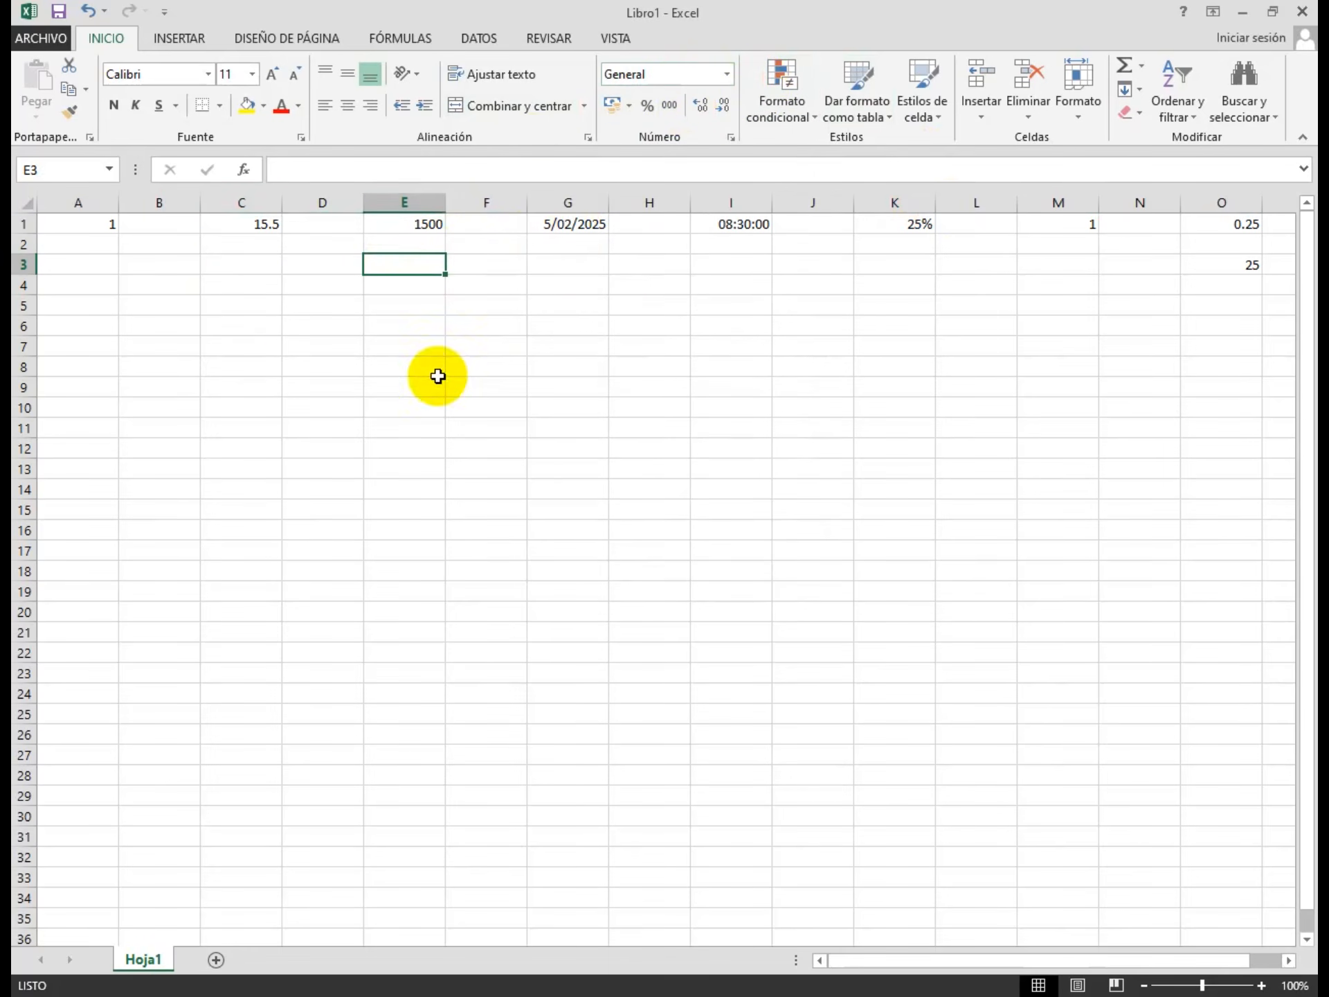